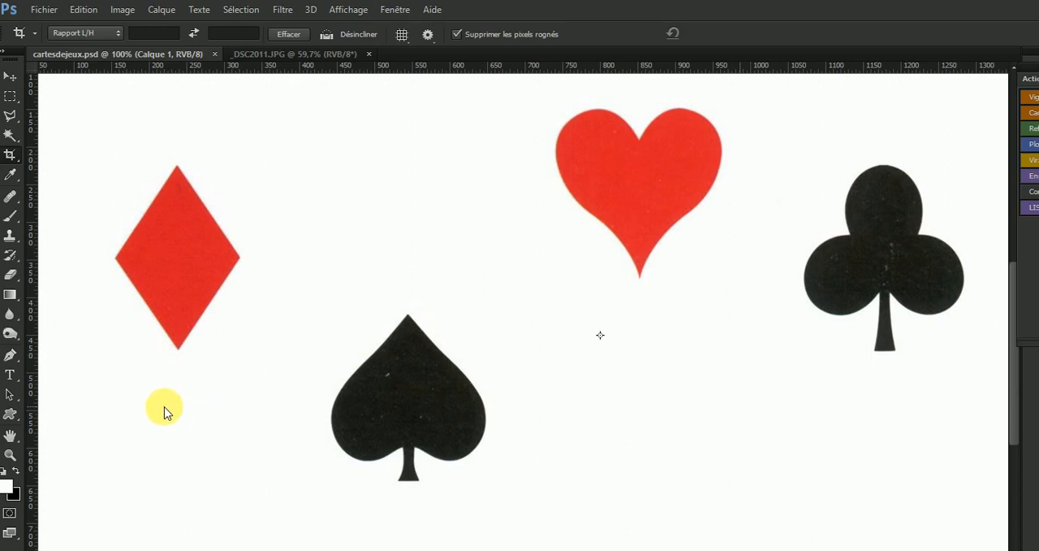
Activate the Pen tool for drawing a path.
click(9, 357)
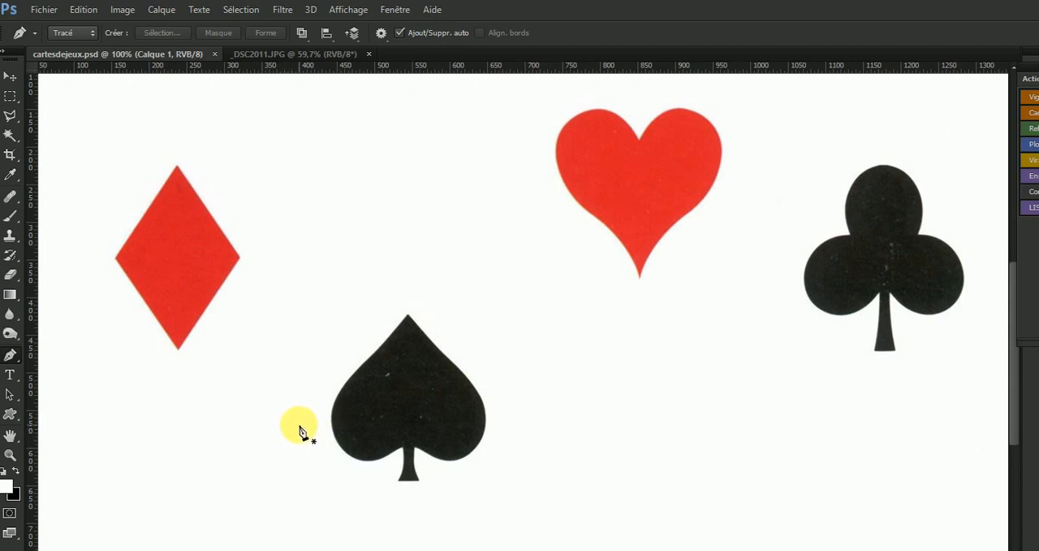
click(350, 423)
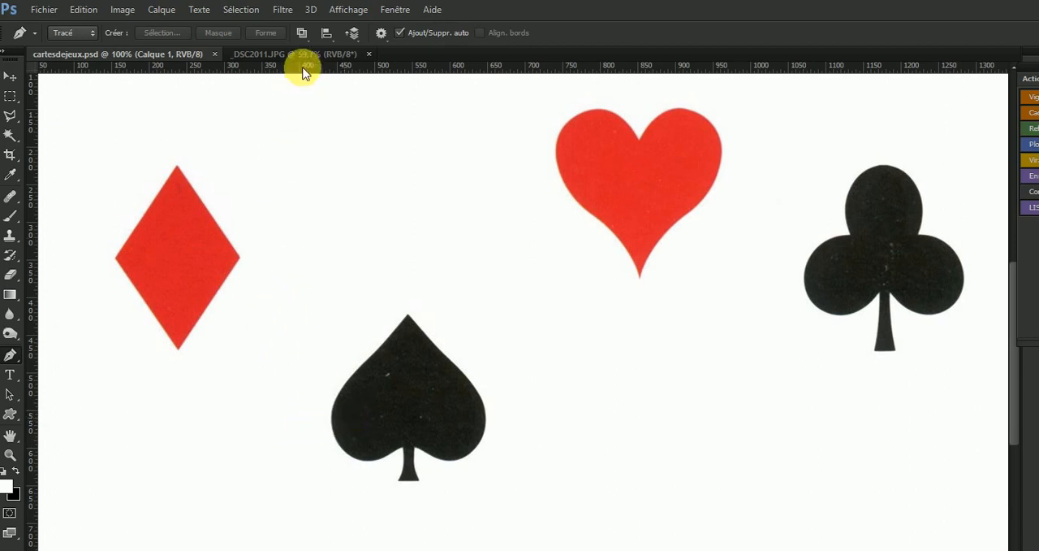
Switch to the rose photo _DSC2011.JPG and examine the flower's whole outline at 25% zoom.
click(307, 55)
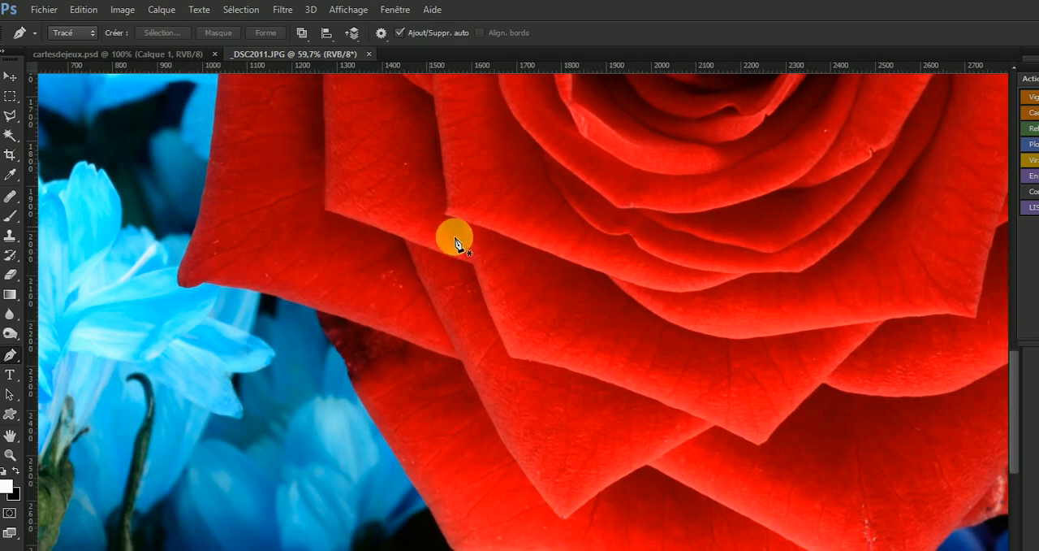
alt+click(517, 339)
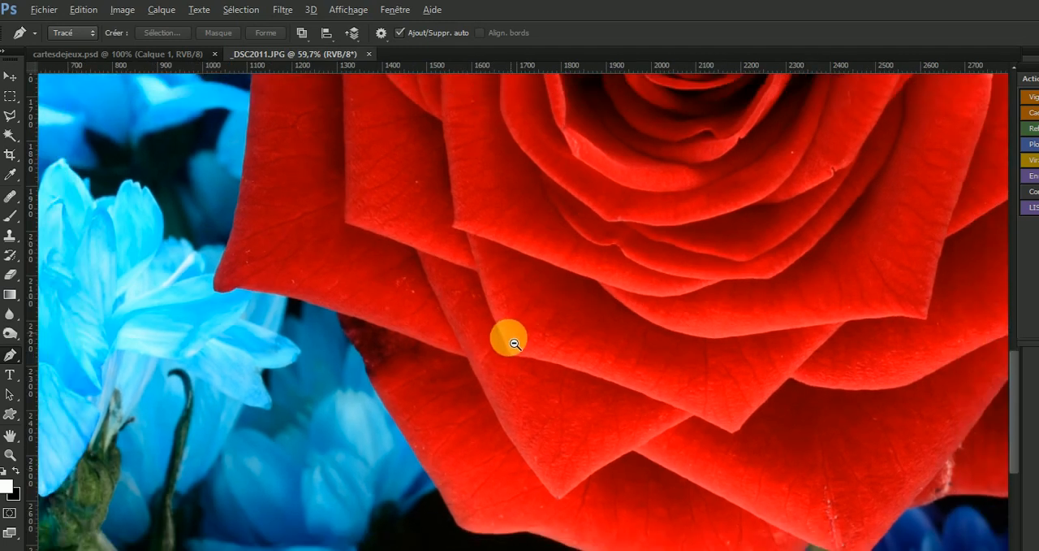
alt+click(520, 343)
alt+click(557, 320)
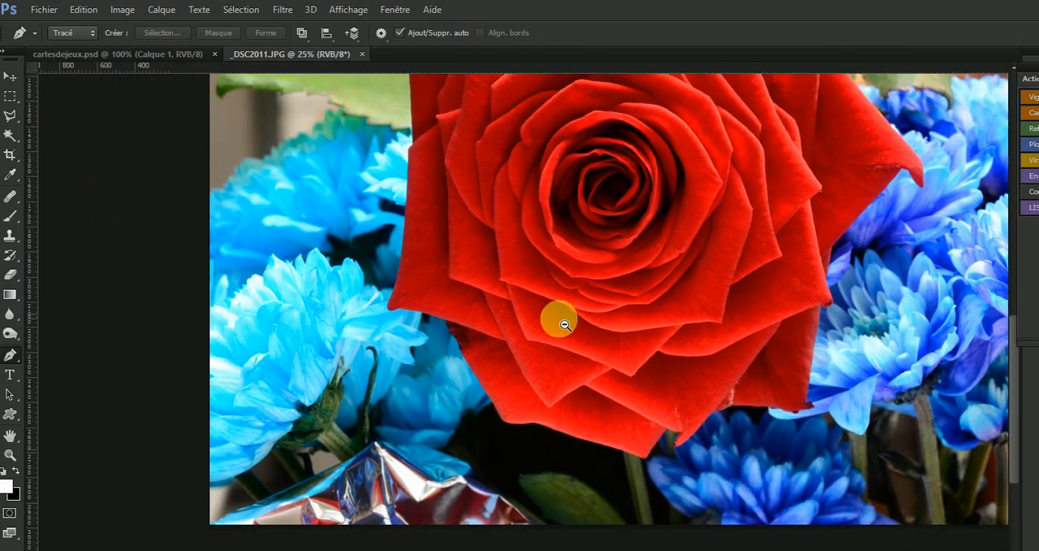
drag(570, 268, 459, 386)
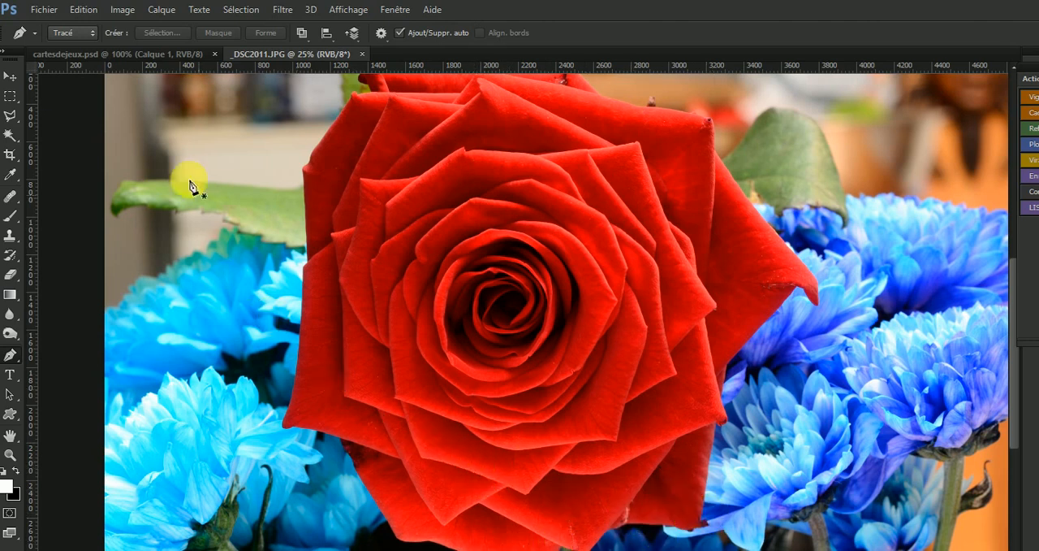
Trace a closed four-point straight-edged path around the red diamond in cartesdejeux.psd with the Pen tool.
click(159, 55)
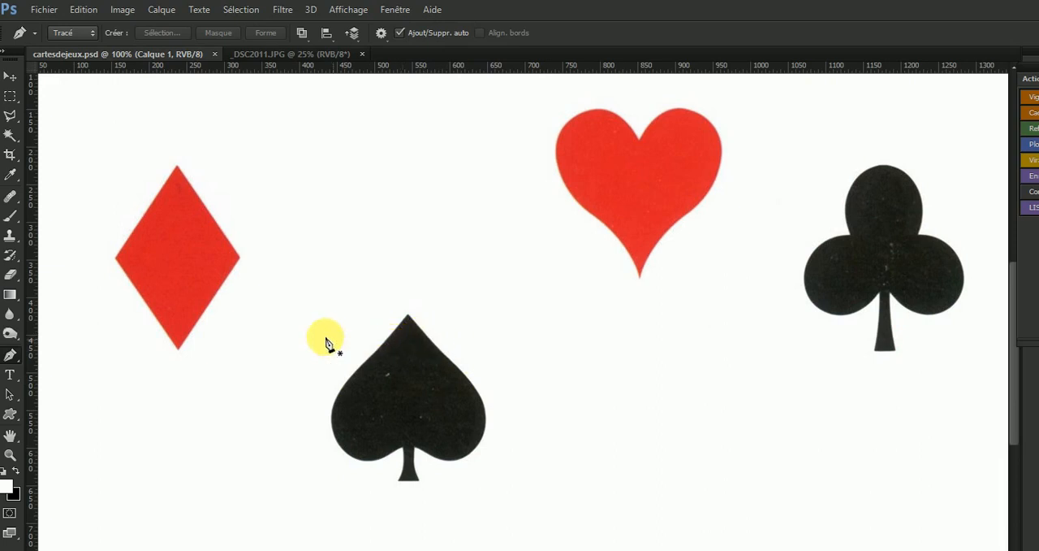
key(ctrl+space)
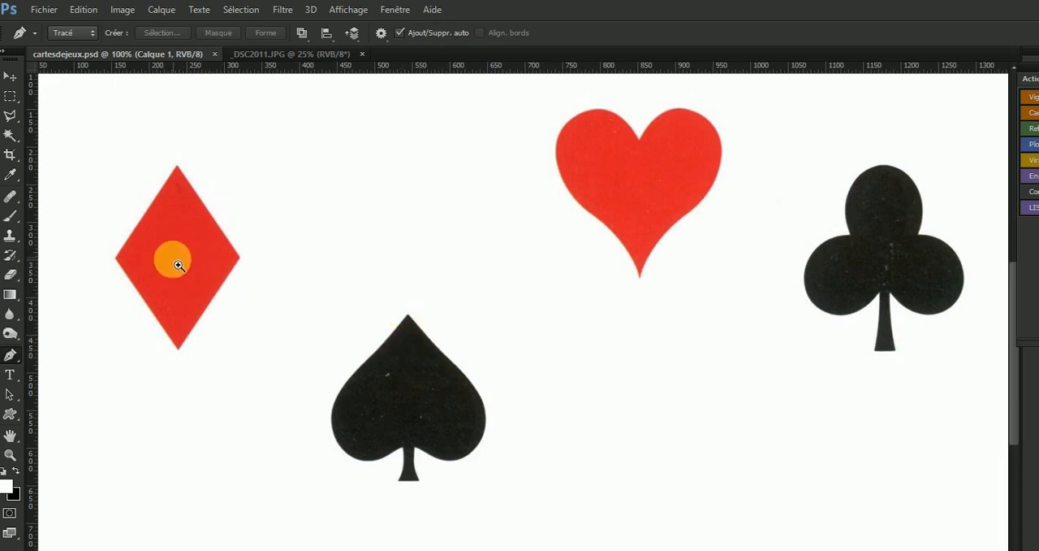
drag(179, 265, 446, 335)
alt+click(413, 333)
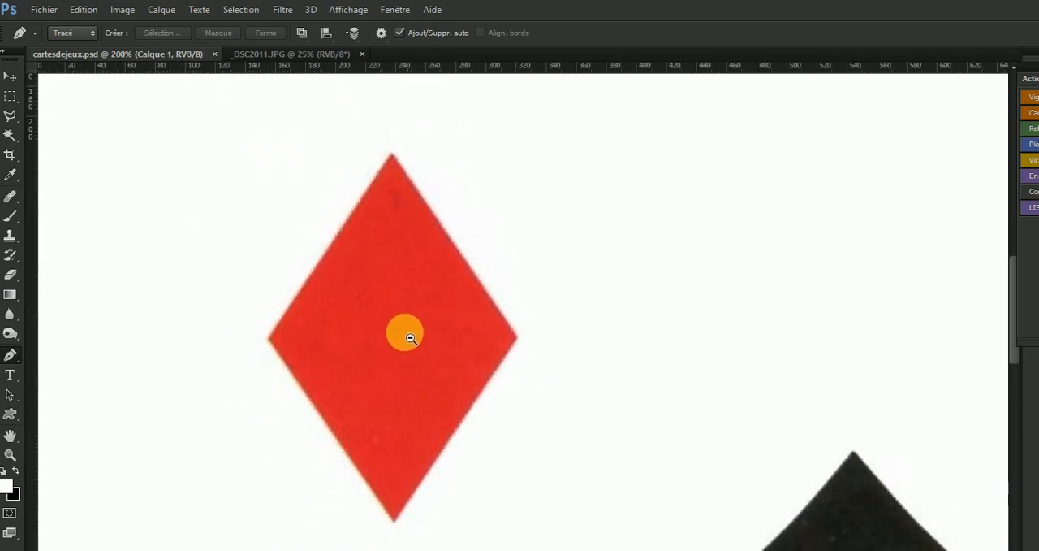
click(272, 338)
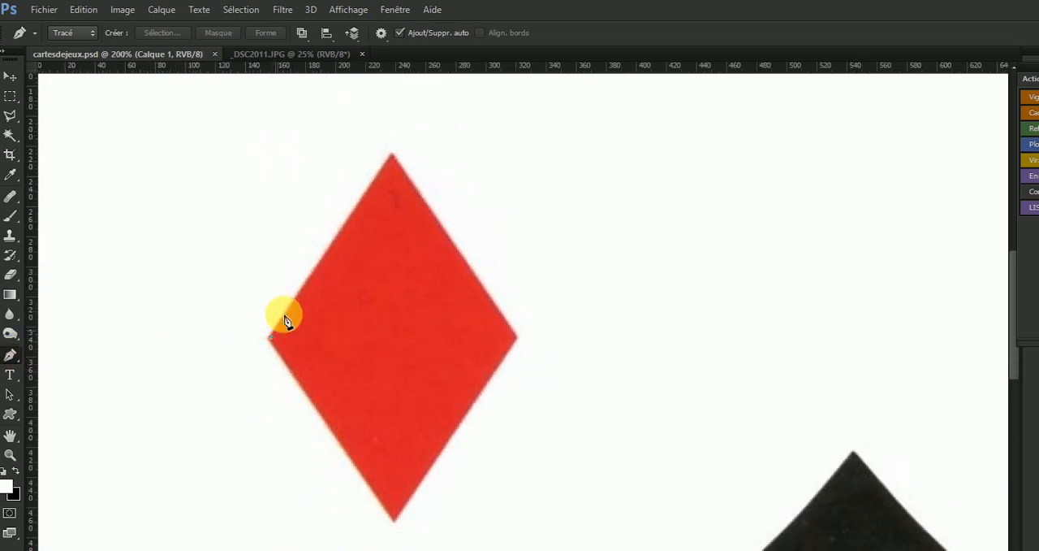
click(391, 157)
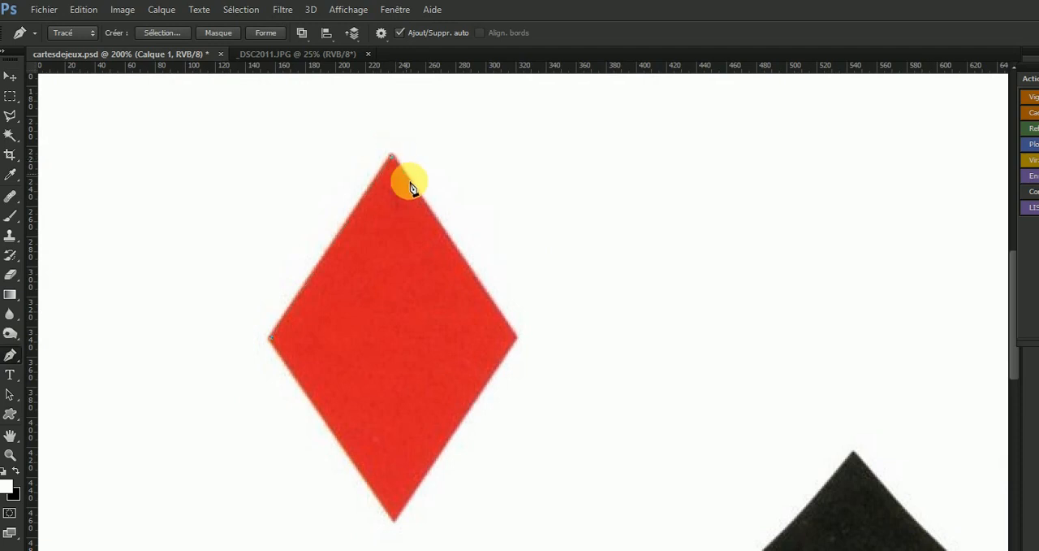
click(516, 336)
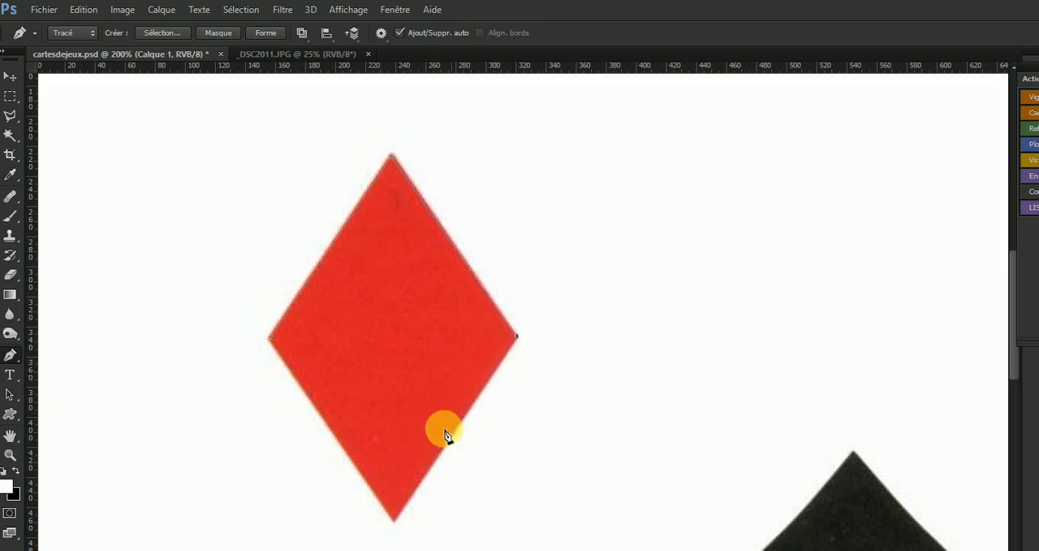
click(394, 518)
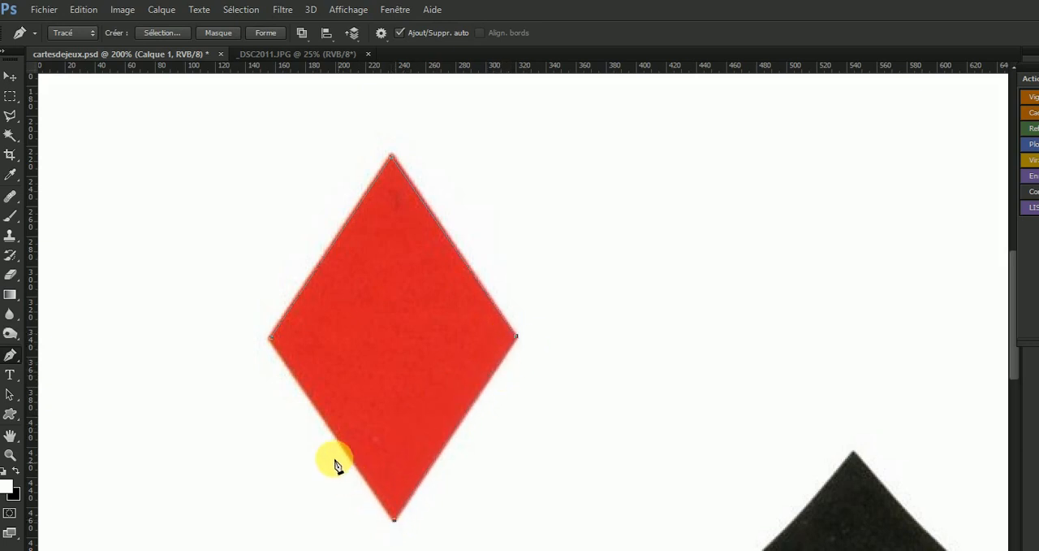
click(276, 344)
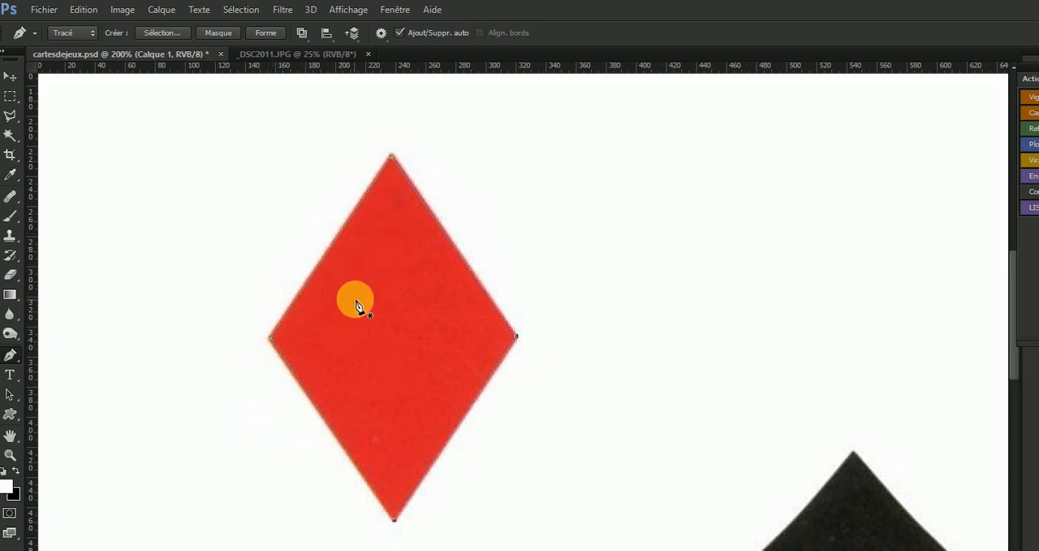
Show the list of paths and save the diamond's work path under the name losange.
click(395, 18)
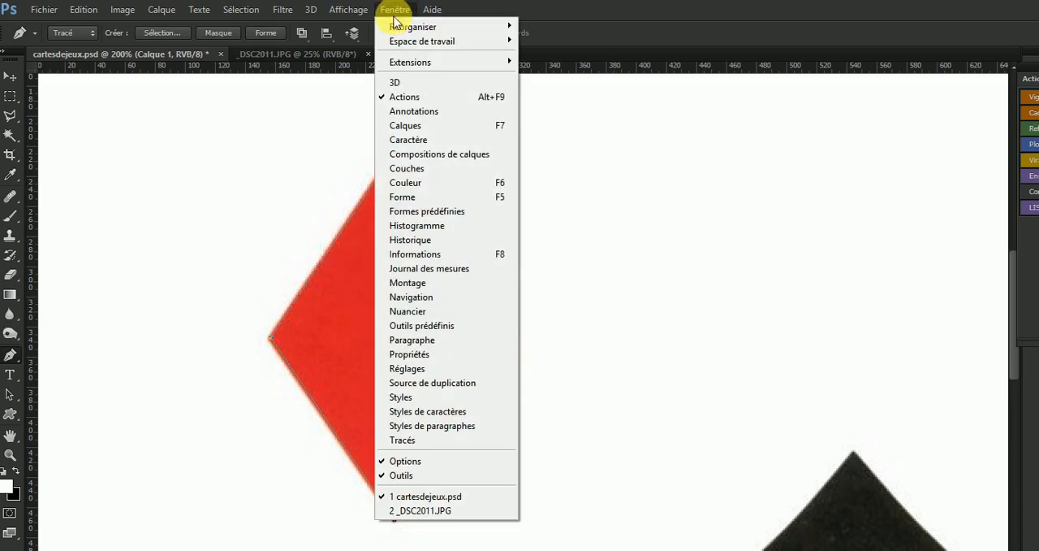
click(436, 444)
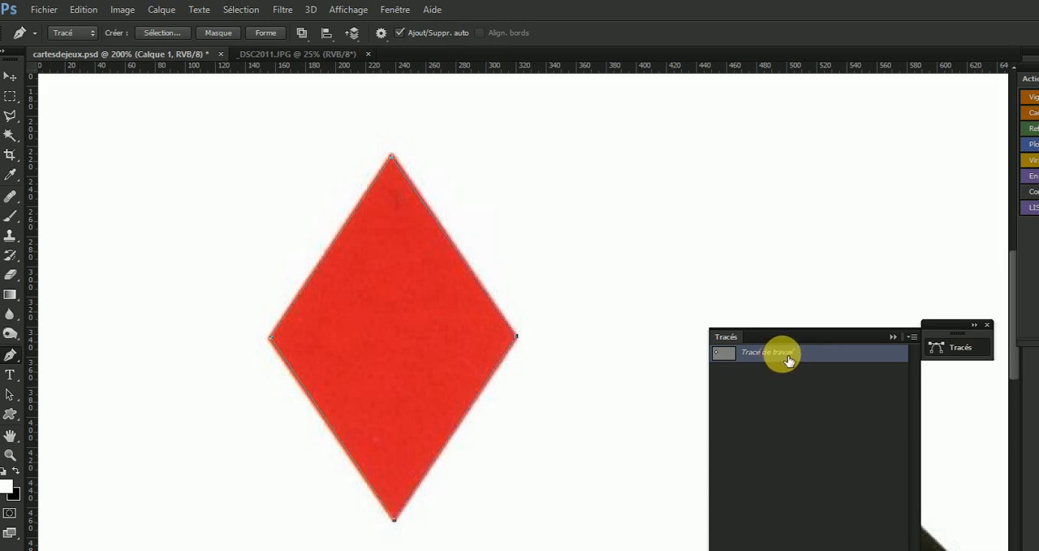
double_click(788, 359)
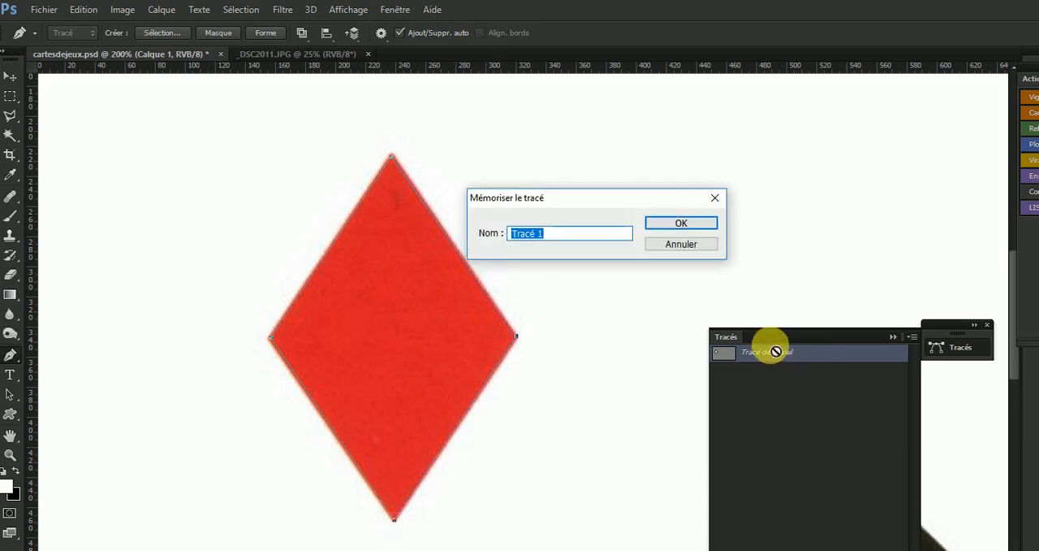
text(losange)
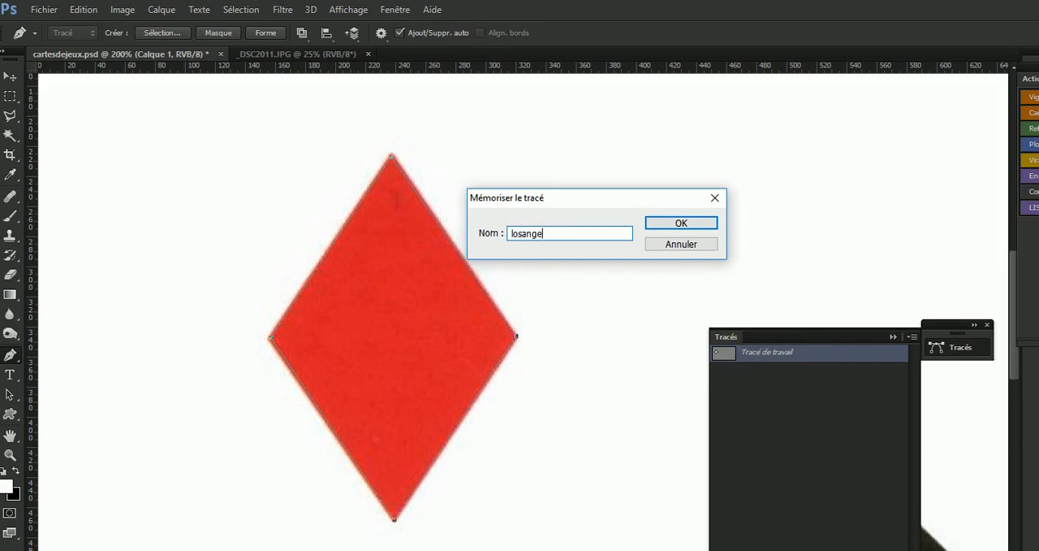
key(Return)
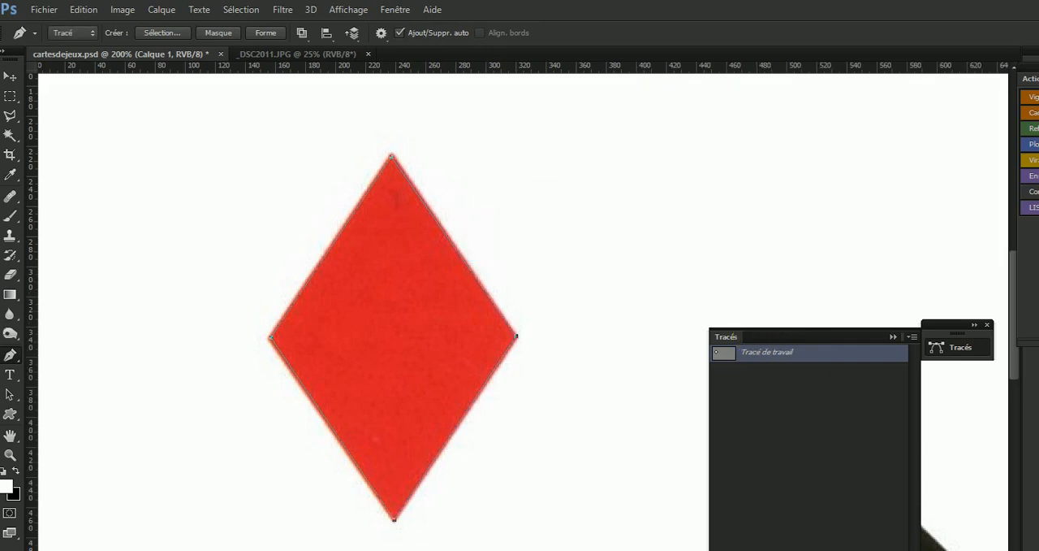
Reposition the paths list and load the losange path as a new anti-aliased selection with a 1-pixel feather.
drag(734, 333, 739, 269)
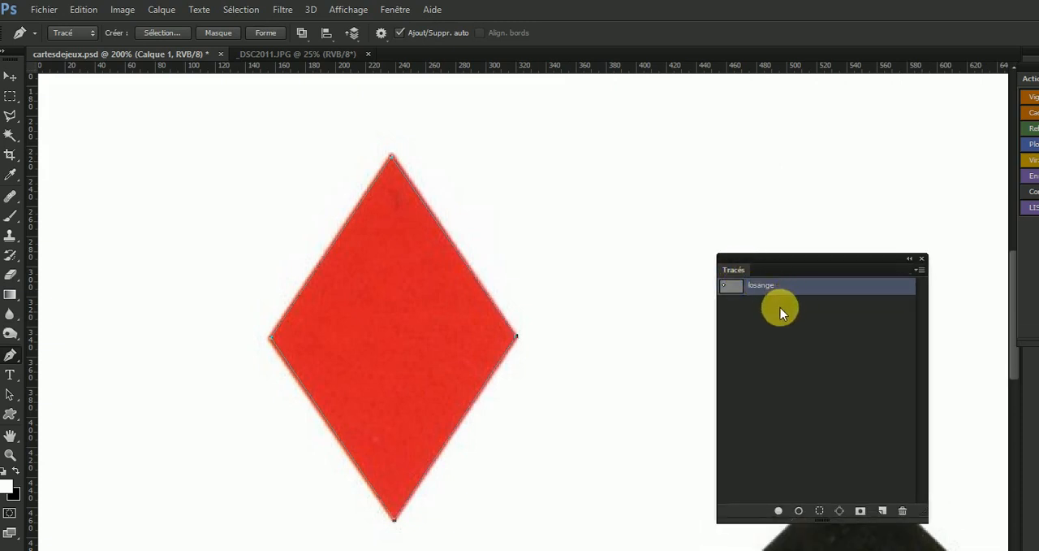
click(820, 510)
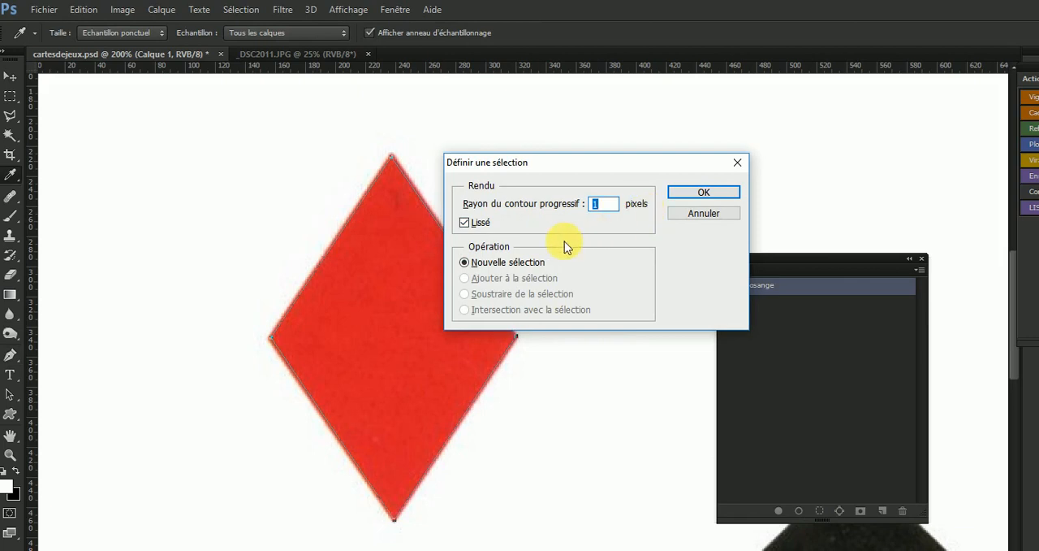
click(703, 192)
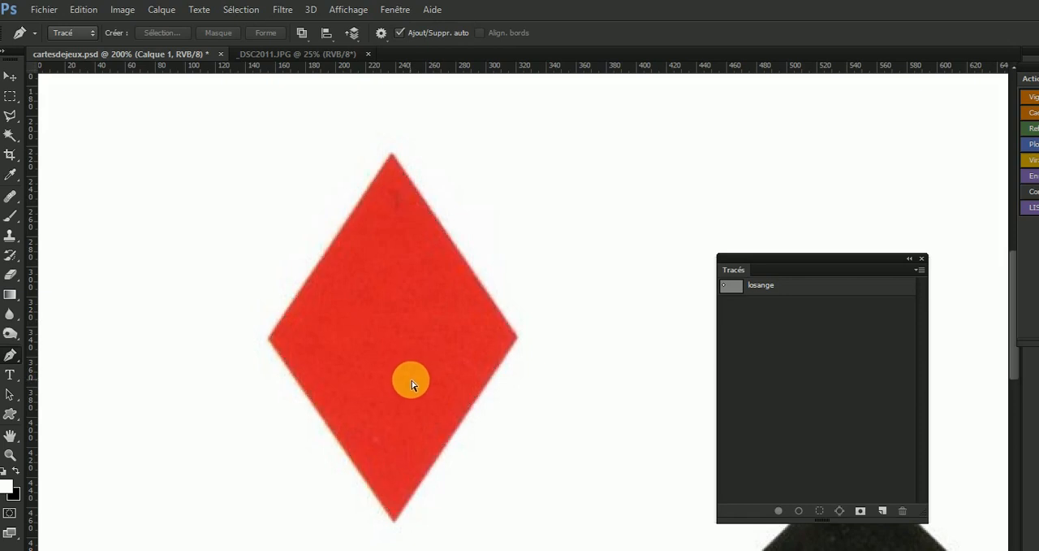
Paste a copy of the selected diamond onto a new layer and move it to the left of the original.
key(ctrl+v)
key(v)
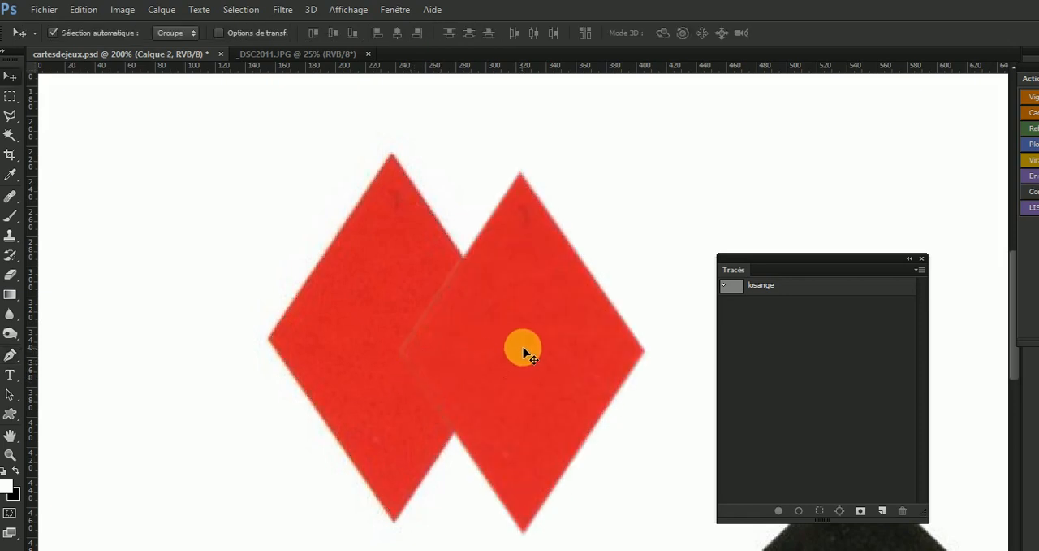
drag(523, 349, 165, 262)
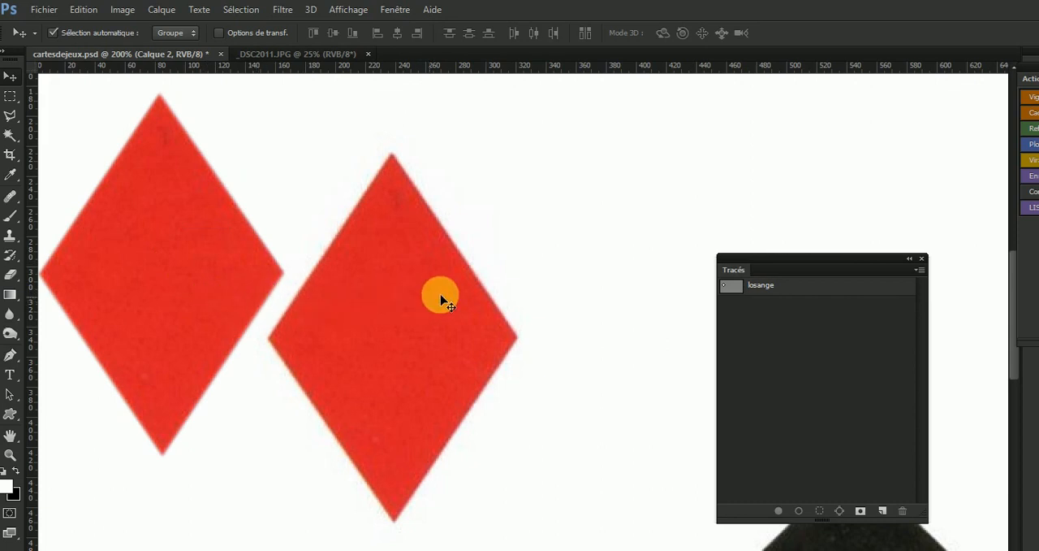
Show the list of layers and delete Calque 2, which holds the diamond copy.
click(395, 8)
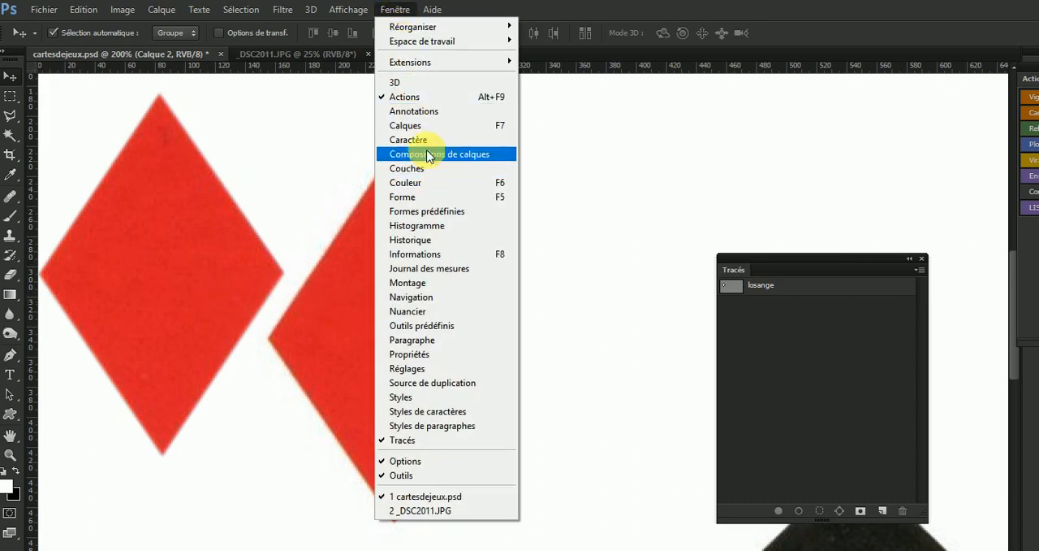
click(432, 126)
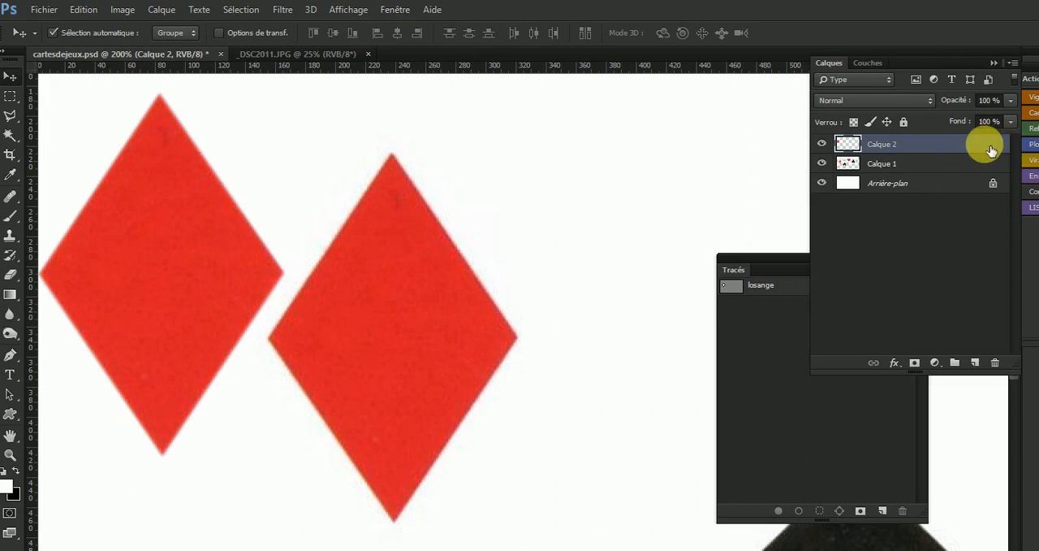
drag(991, 148, 1000, 366)
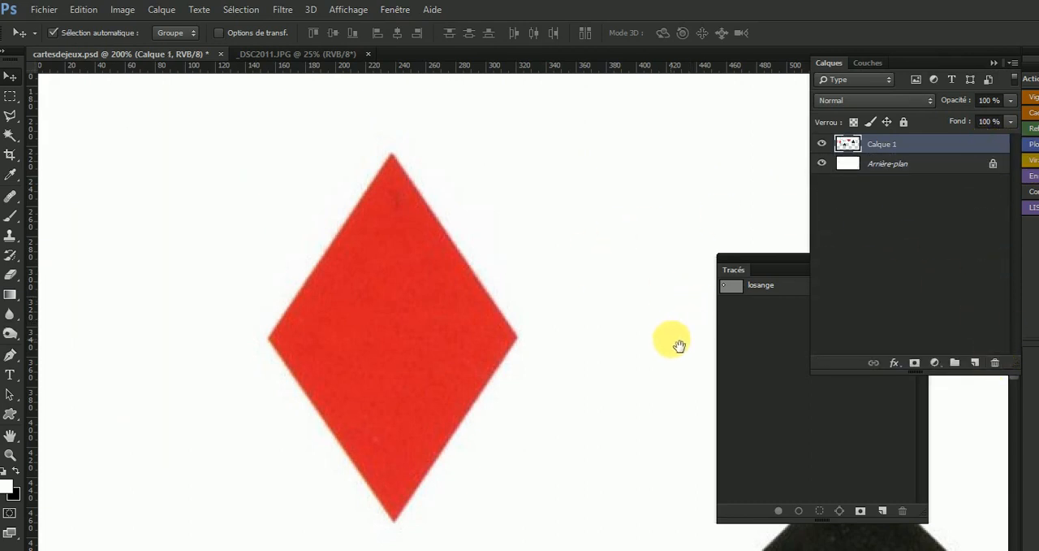
Bring the black spade into view and activate the Pen tool.
drag(510, 269, 425, 209)
drag(522, 424, 468, 279)
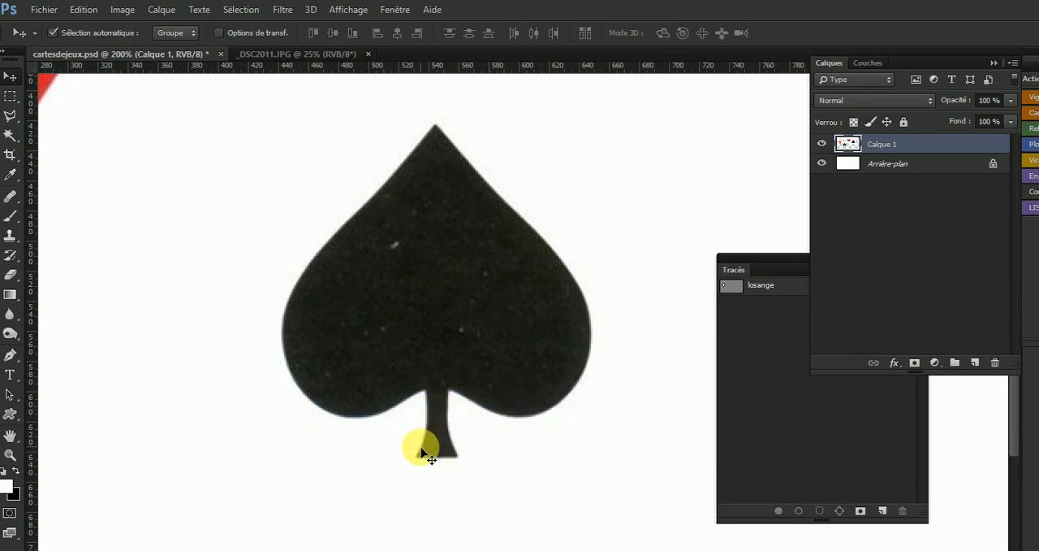
click(11, 354)
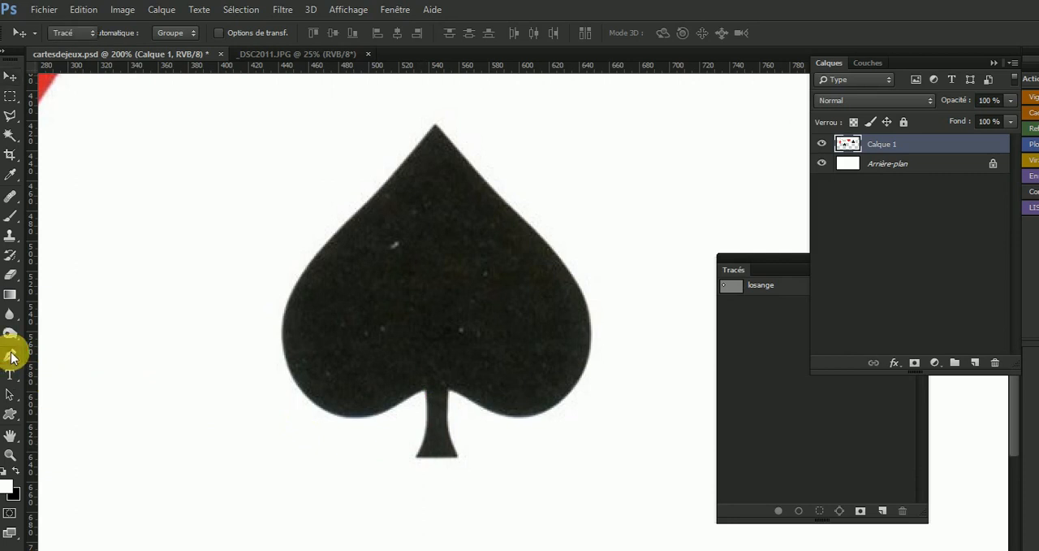
click(12, 116)
click(11, 118)
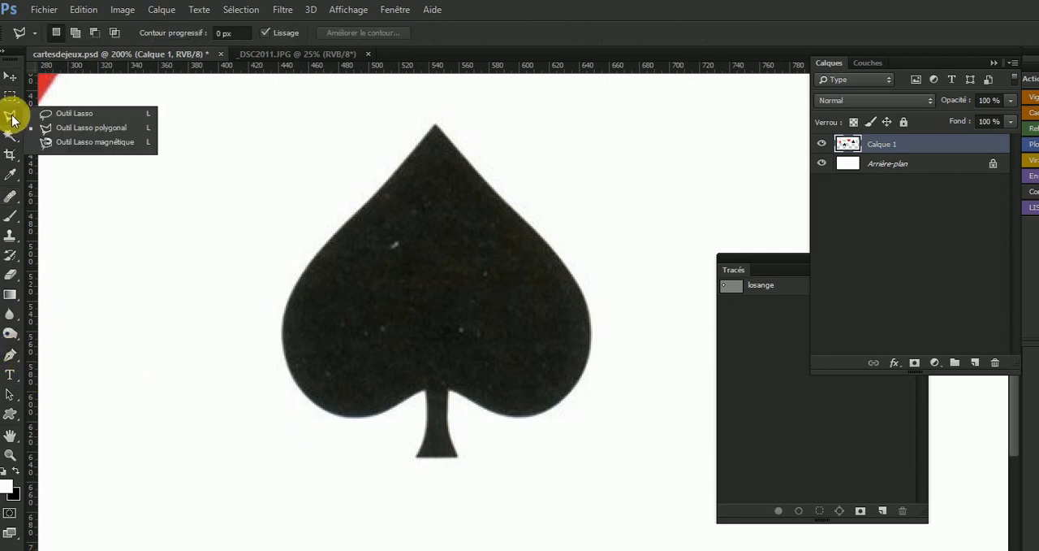
click(12, 121)
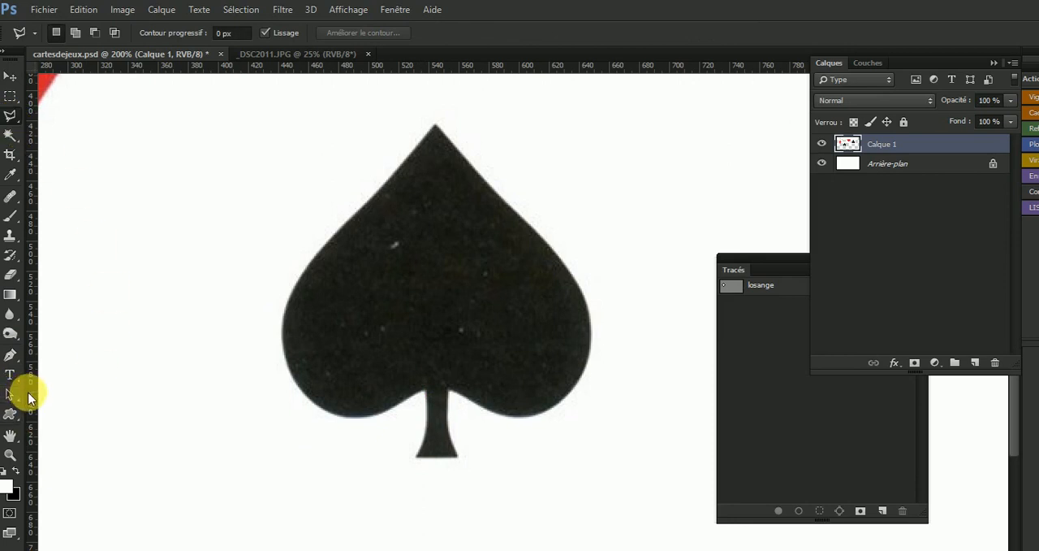
Start a path at the lower-left corner of the spade's stem, trace to the stem's top-left junction and redirect the handle toward the left lobe.
click(11, 361)
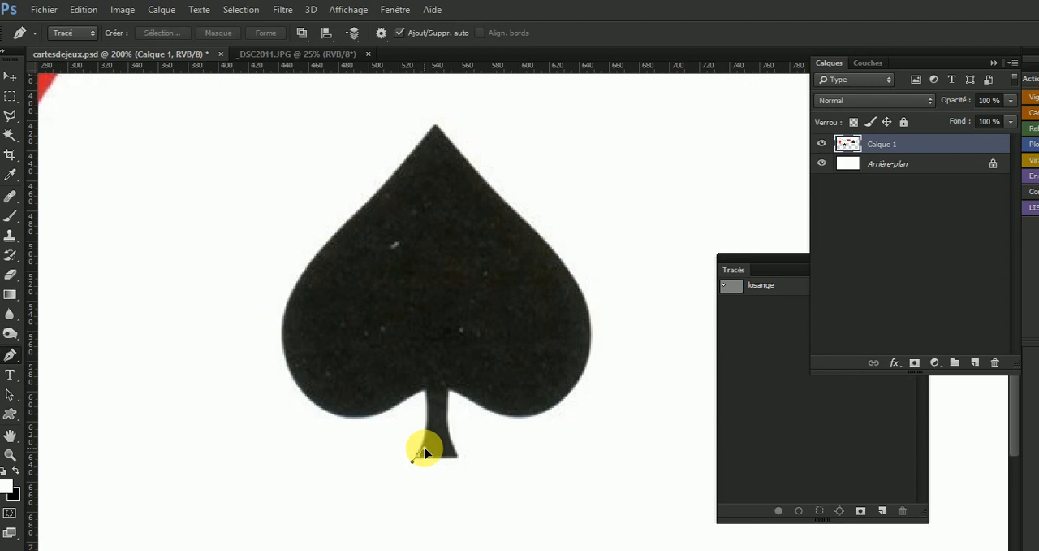
drag(412, 460, 436, 462)
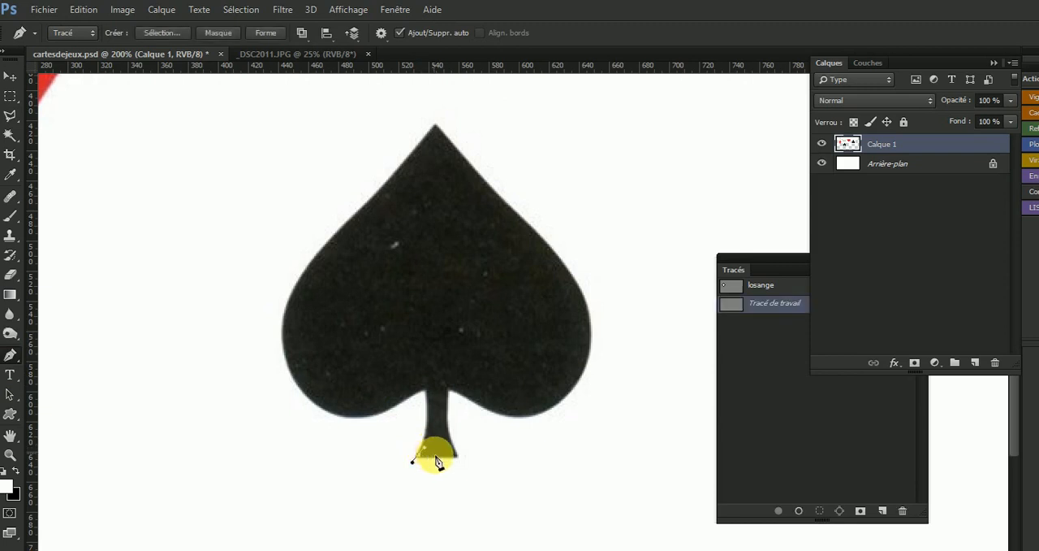
ctrl+click(437, 468)
ctrl+click(436, 469)
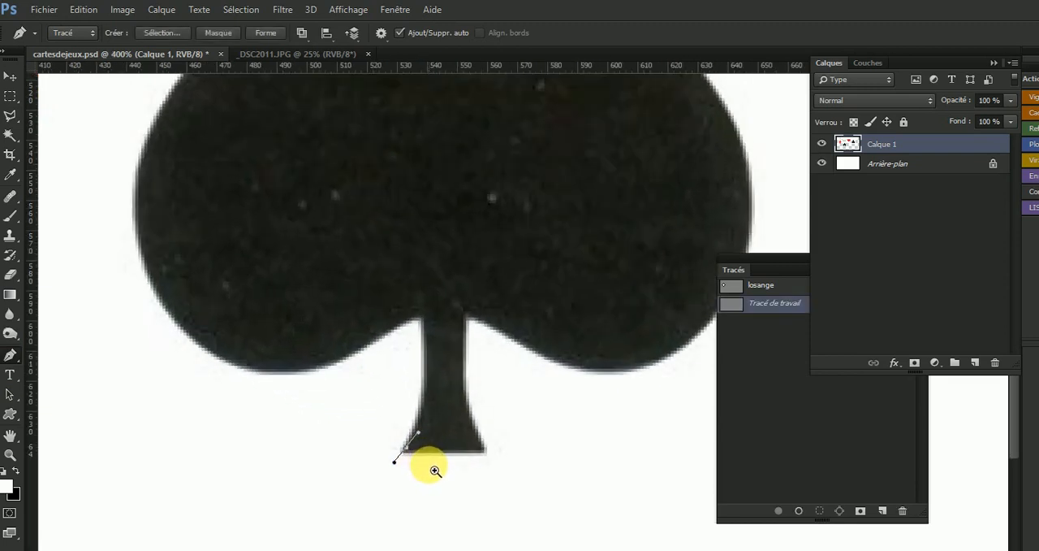
ctrl+click(432, 472)
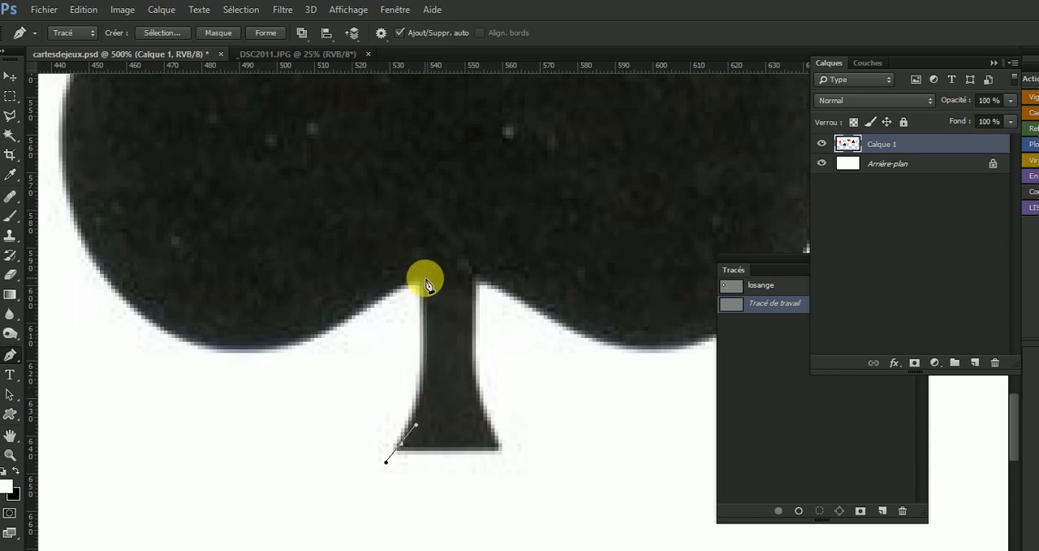
drag(423, 278, 422, 167)
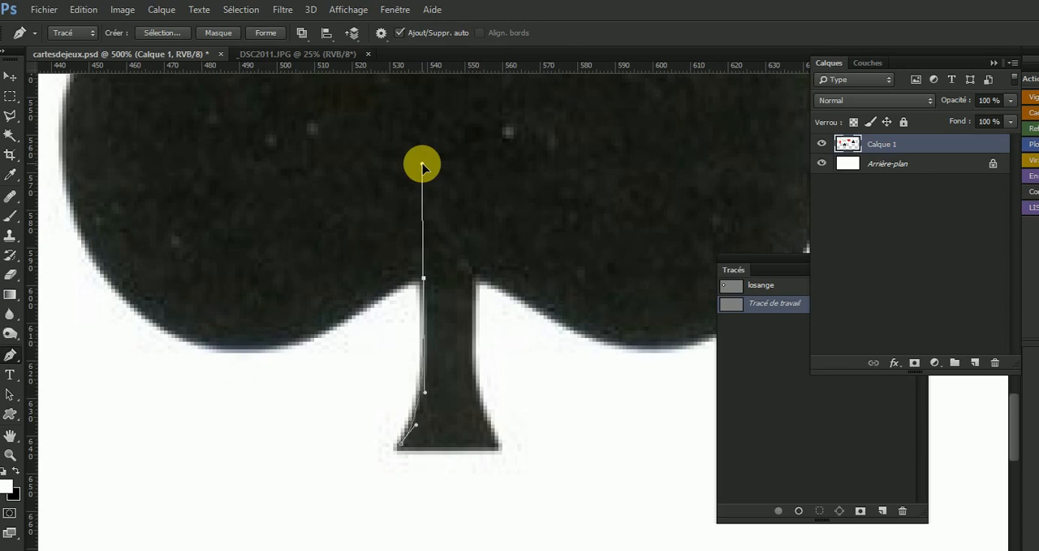
drag(422, 166, 392, 278)
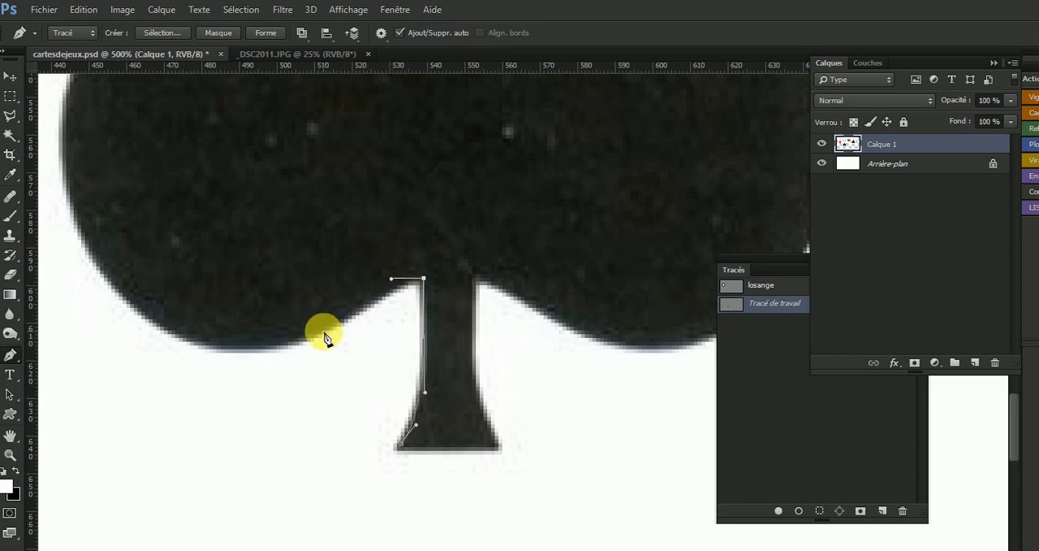
Continue the path along the underside of the spade's left lobe and around its outer curve to the left shoulder.
scroll(326, 332, down, 1)
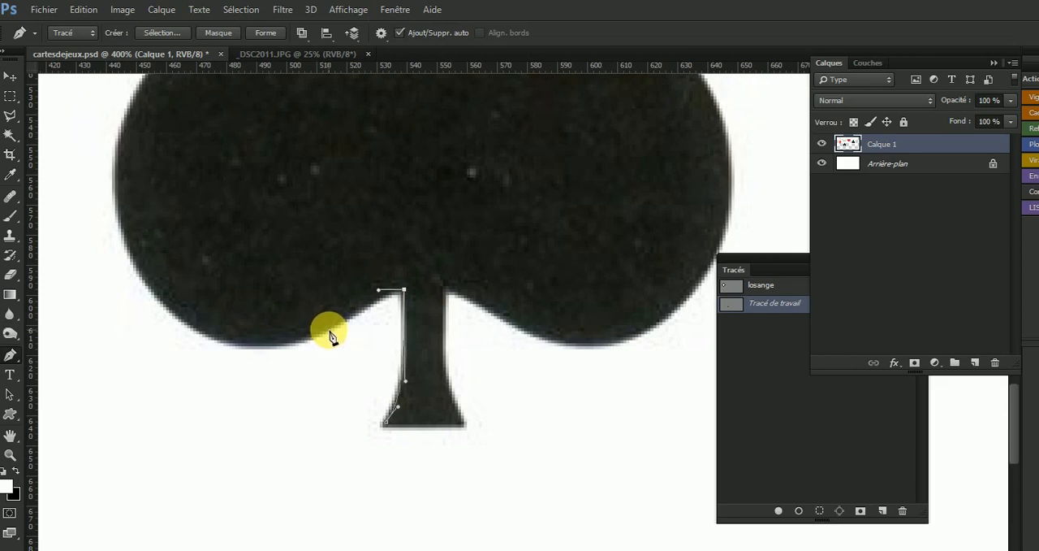
drag(329, 329, 319, 334)
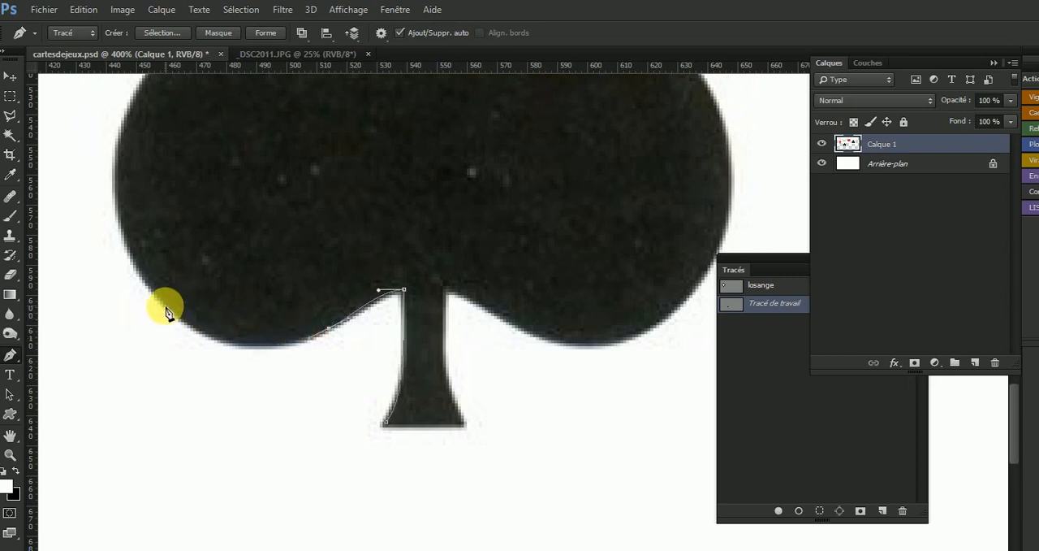
drag(167, 304, 106, 239)
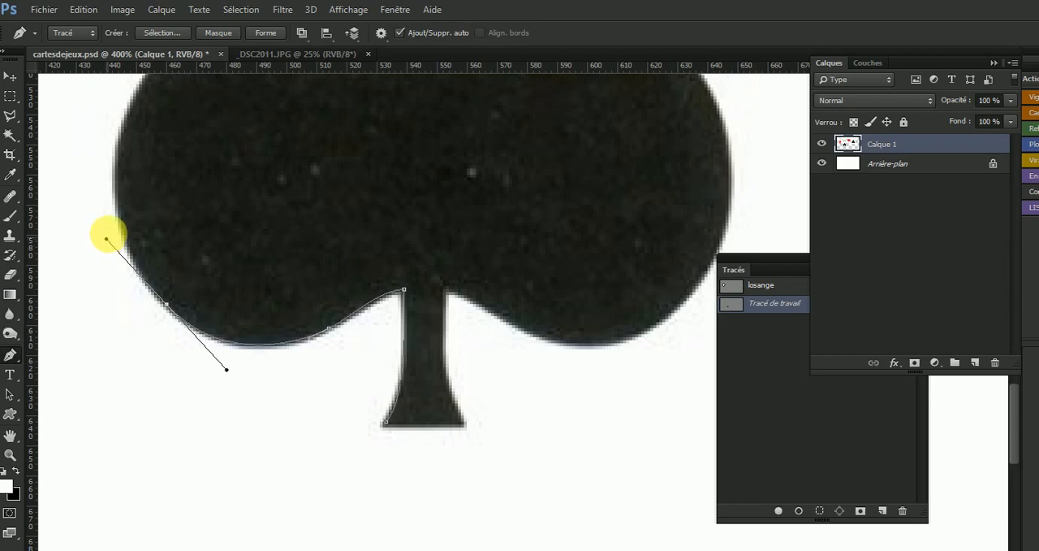
drag(271, 239, 314, 469)
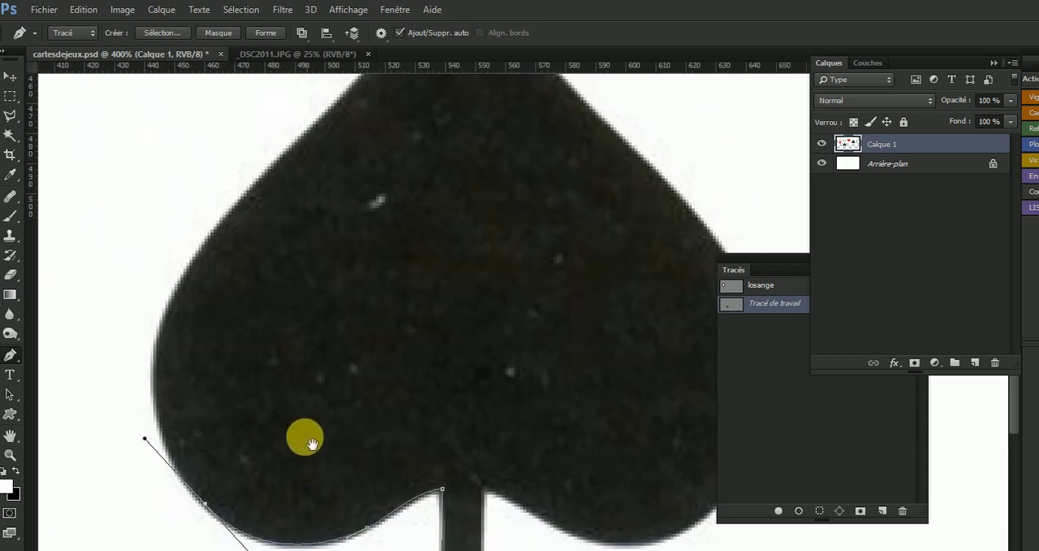
drag(206, 246, 279, 153)
Extend the path along the spade's upper-left edge to the tip and turn the outgoing handle down the right edge.
drag(329, 244, 325, 278)
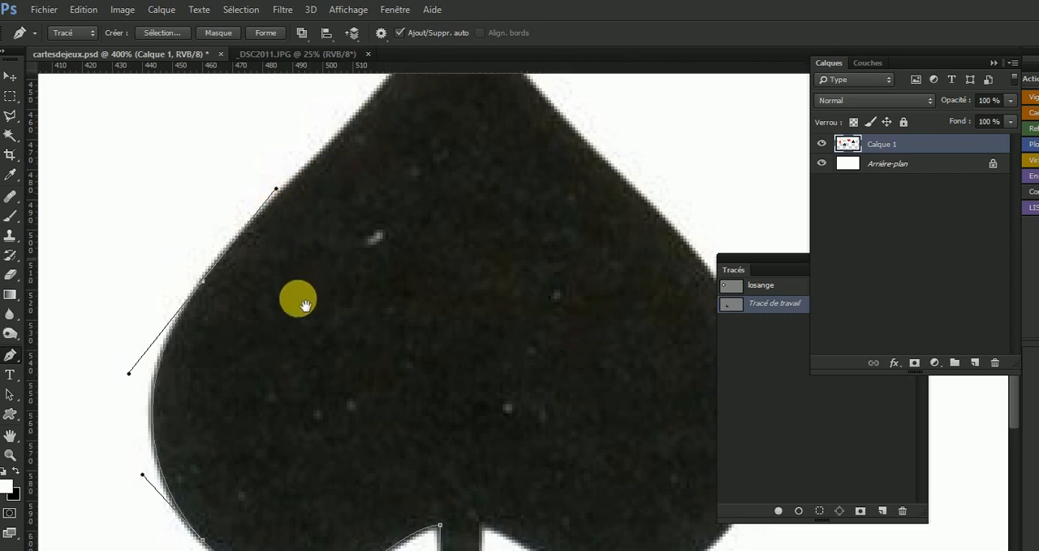
drag(297, 292, 295, 314)
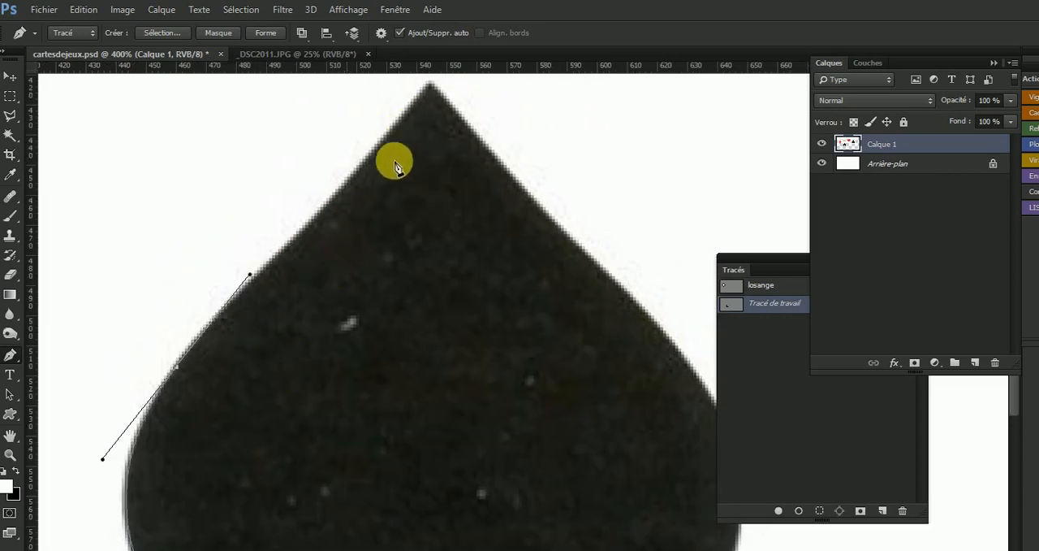
drag(374, 251, 351, 304)
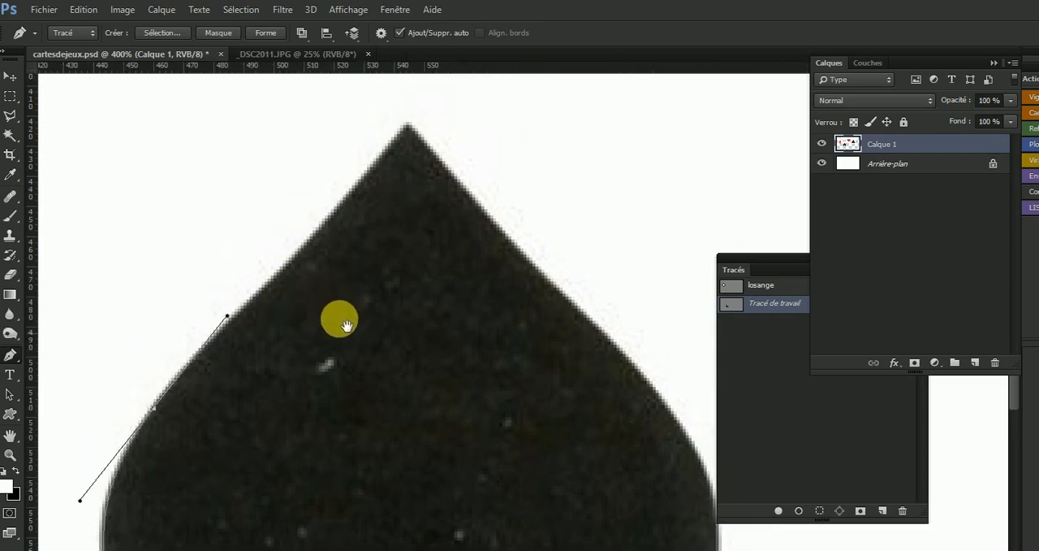
click(408, 130)
drag(408, 130, 478, 308)
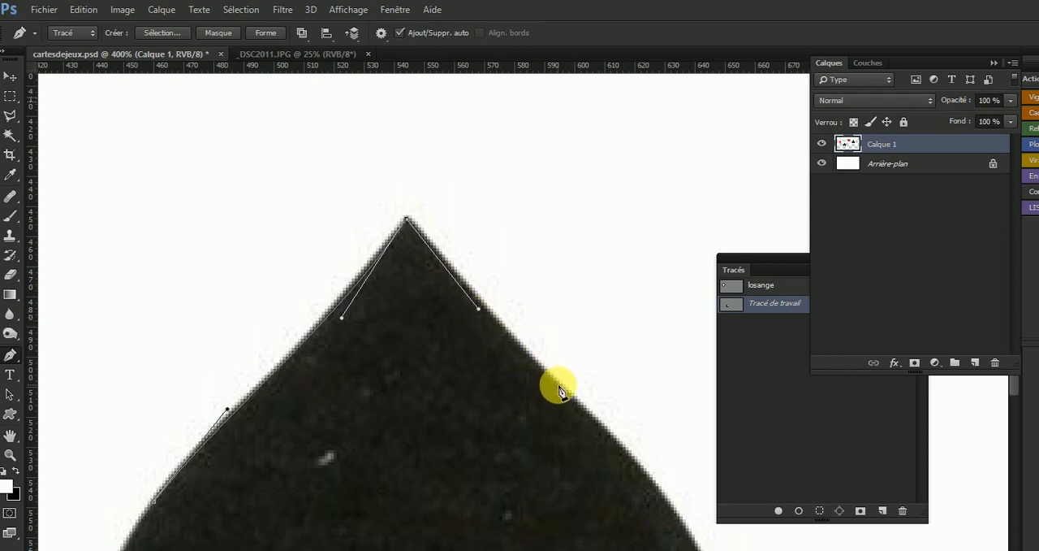
Trace the spade's upper-right edge from the tip down to the outer curve of the right lobe.
drag(557, 382, 582, 408)
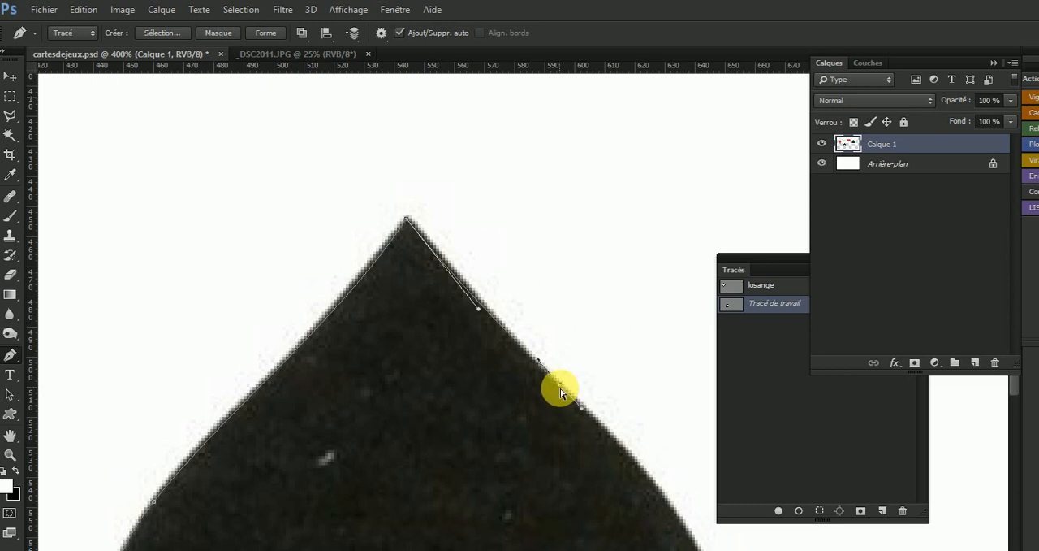
drag(560, 388, 455, 262)
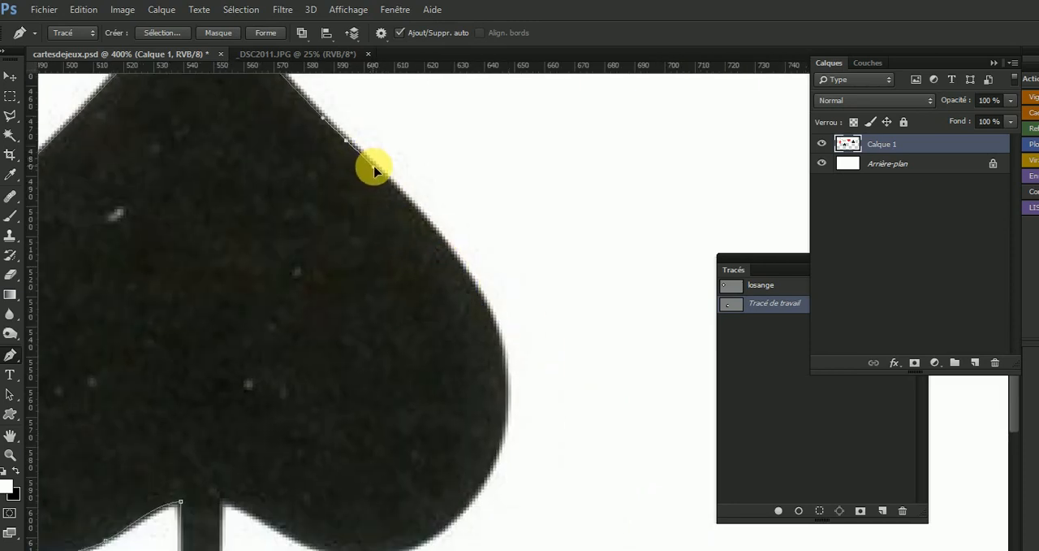
drag(382, 195, 403, 297)
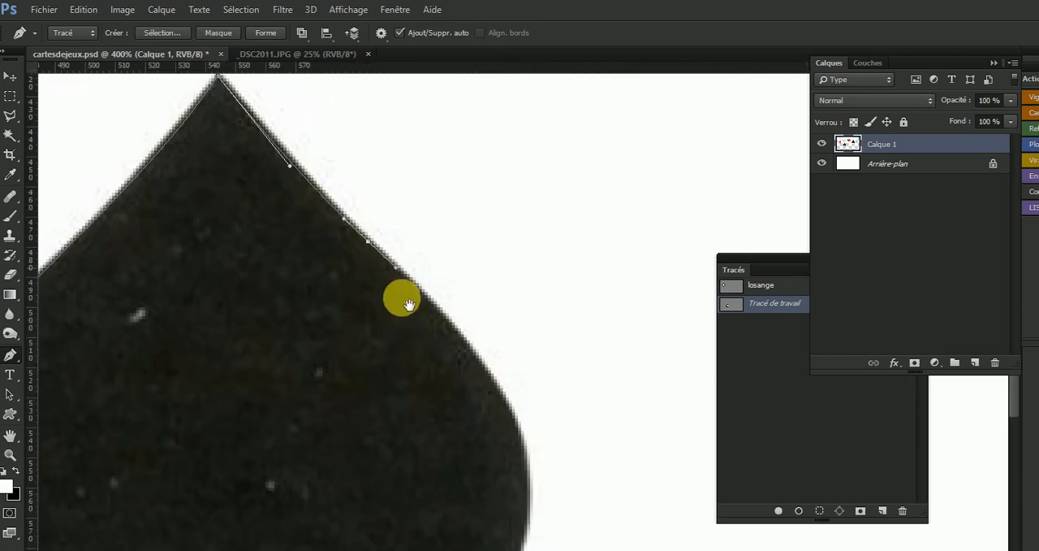
click(503, 402)
drag(503, 401, 468, 242)
Continue the path around the underside of the spade's right lobe to a corner point where it meets the stem.
drag(459, 425, 410, 412)
drag(278, 406, 194, 370)
click(202, 367)
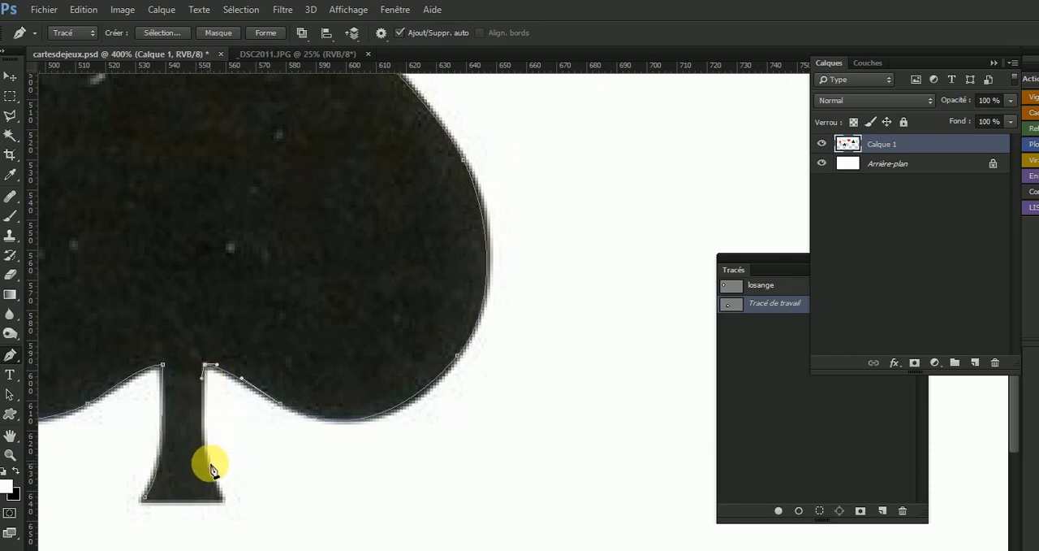
Trace the right side and base of the spade's stem, redoing misplaced points, and close the path at its starting point.
drag(200, 439, 211, 474)
click(226, 501)
key(ctrl+z)
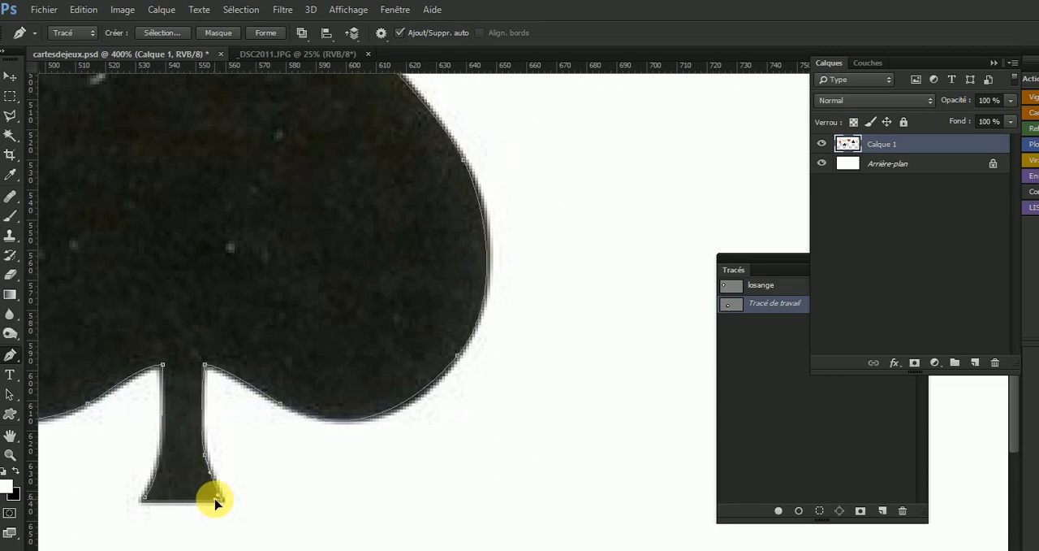
click(218, 499)
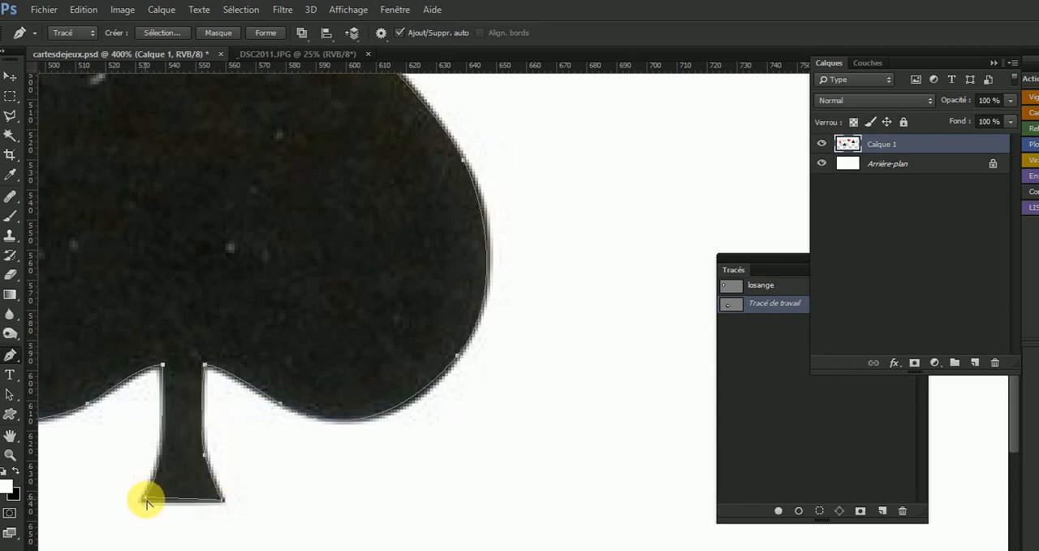
drag(146, 502, 144, 500)
key(ctrl+z)
ctrl+click(146, 508)
ctrl+click(147, 500)
drag(145, 500, 143, 499)
Save the spade's work path under the name pique.
alt+click(271, 475)
alt+click(291, 471)
double_click(766, 303)
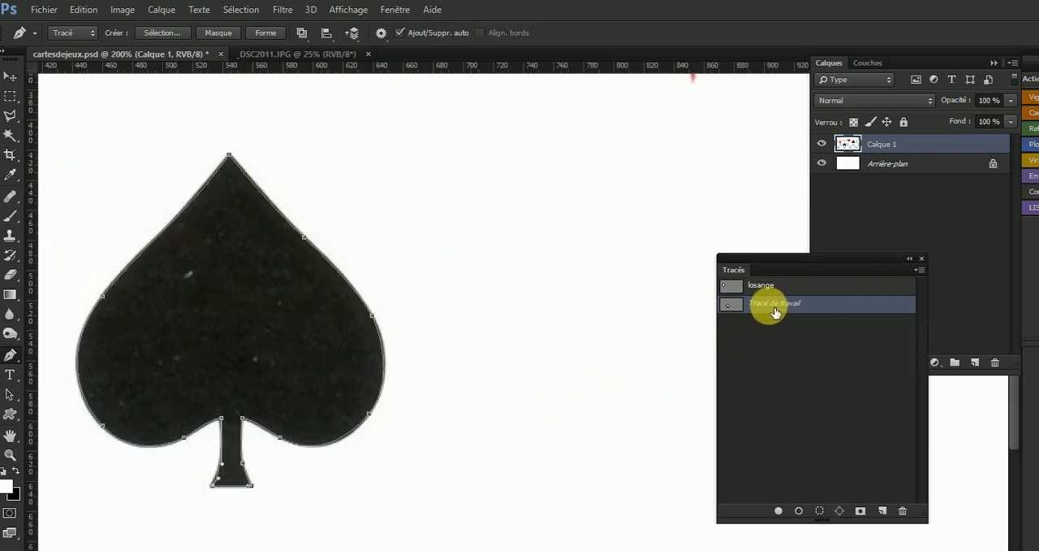
text(p)
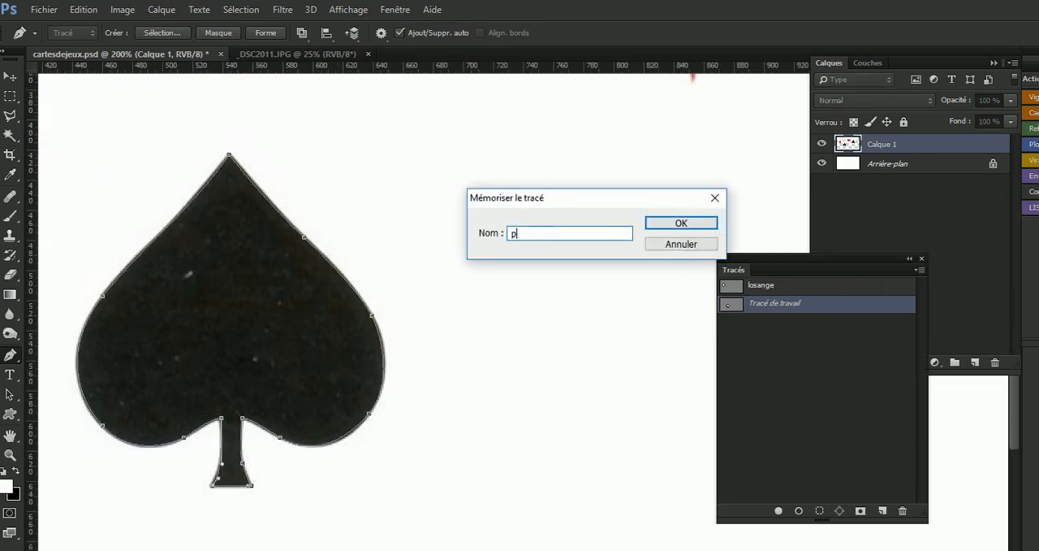
text(ique)
key(Return)
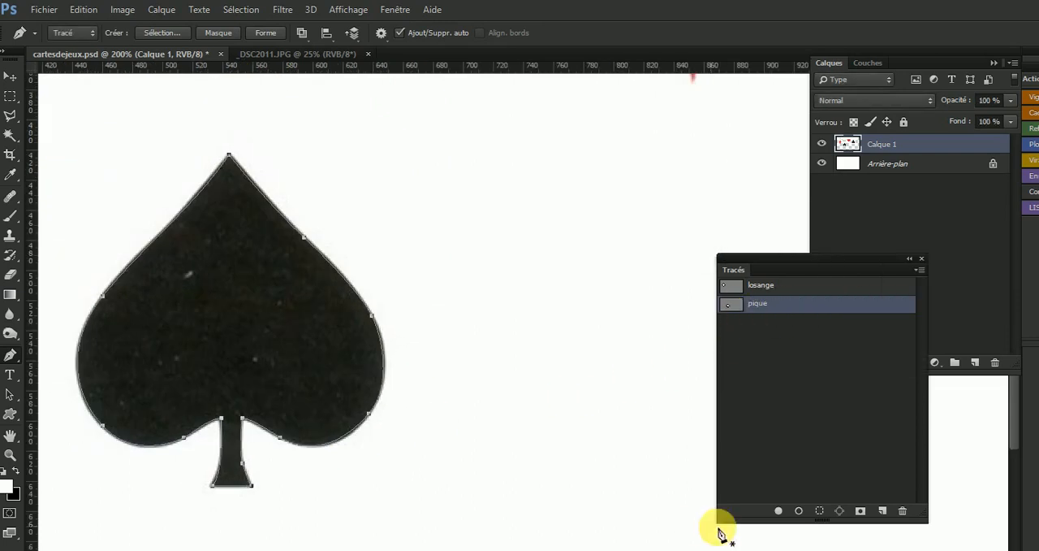
Load the pique path as a new anti-aliased selection with a 1-pixel feather and hide the path outline.
alt+click(820, 510)
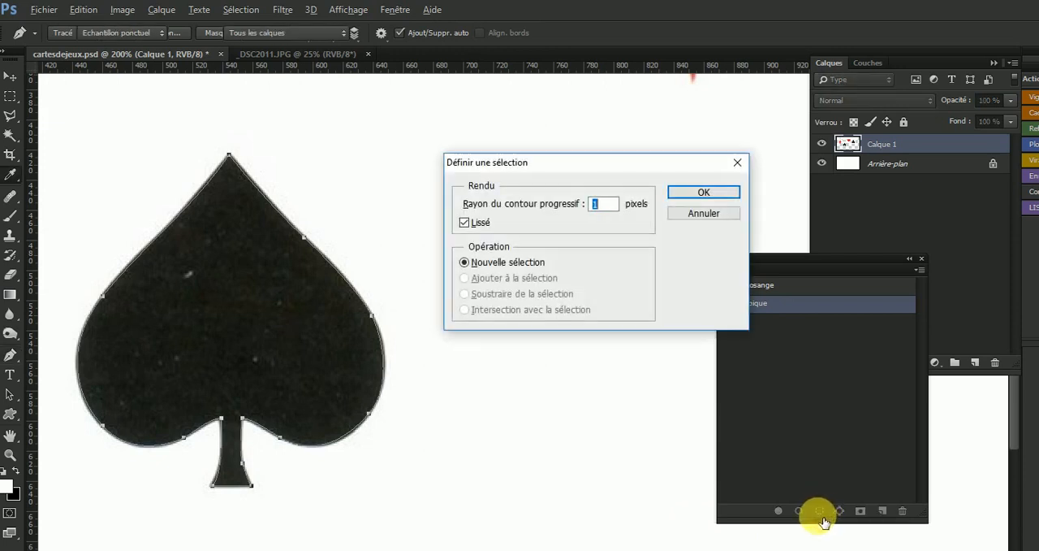
key(Return)
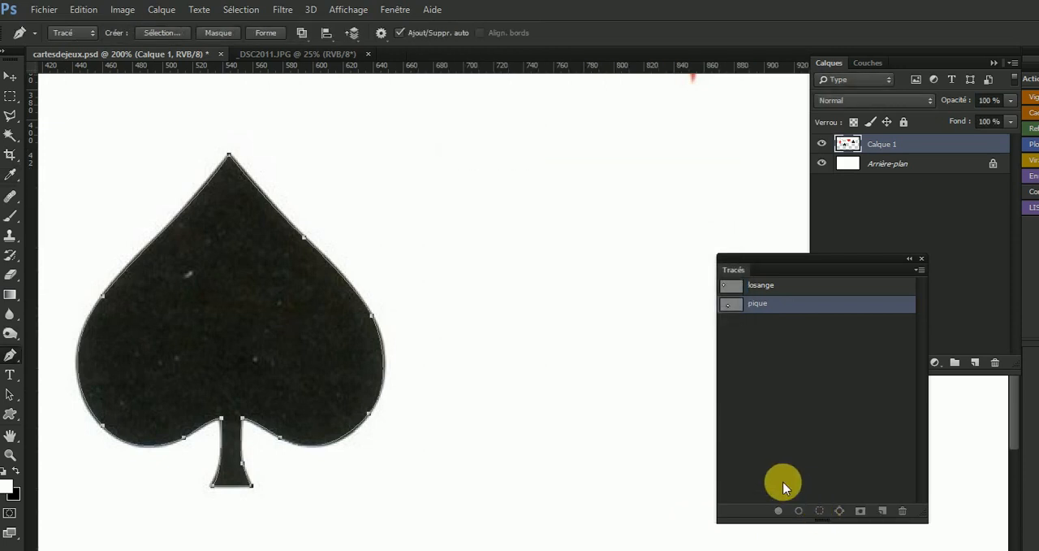
click(783, 483)
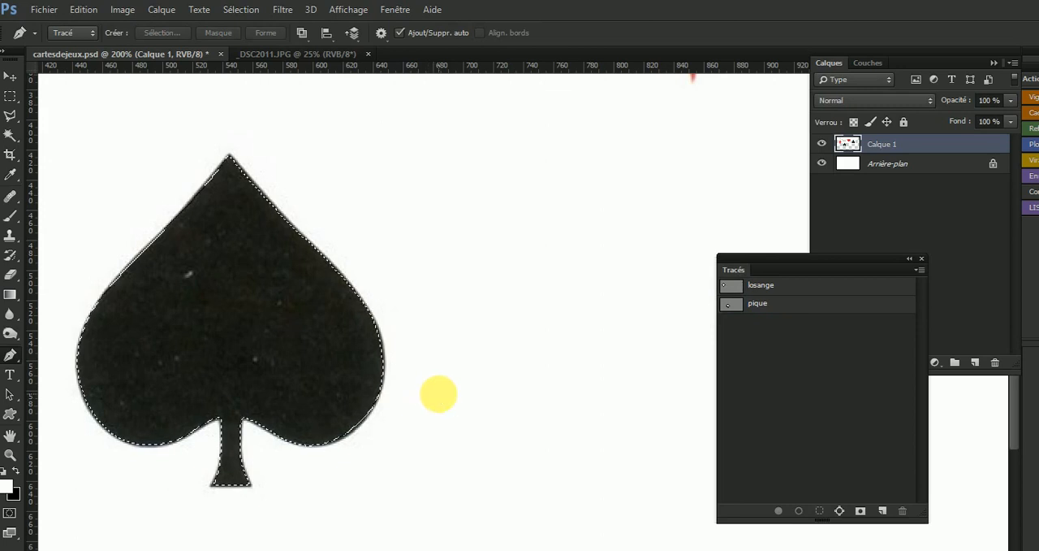
Clear the selection, paste the spade copy onto a new layer and move it to the upper right of the original.
key(ctrl+d)
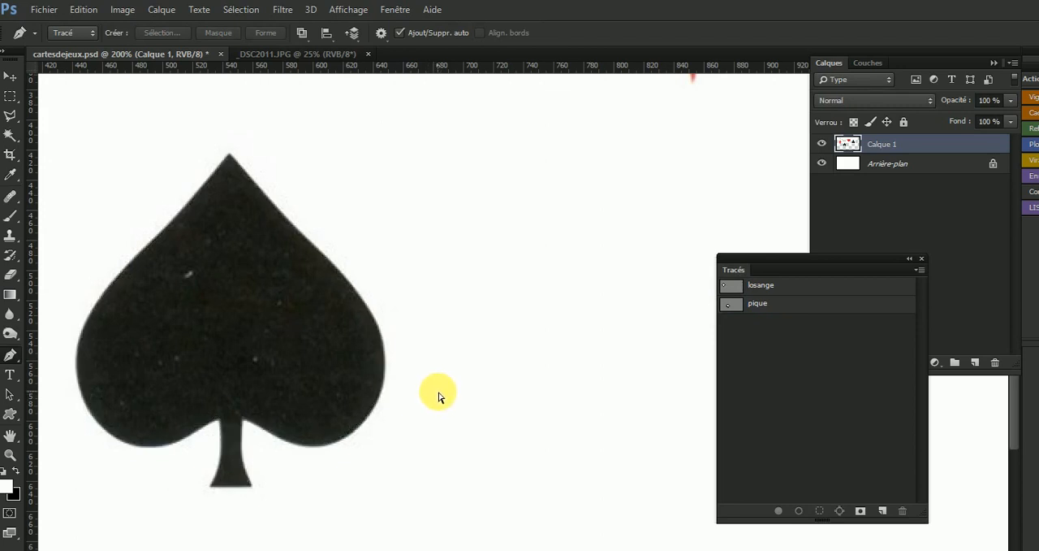
key(ctrl+v)
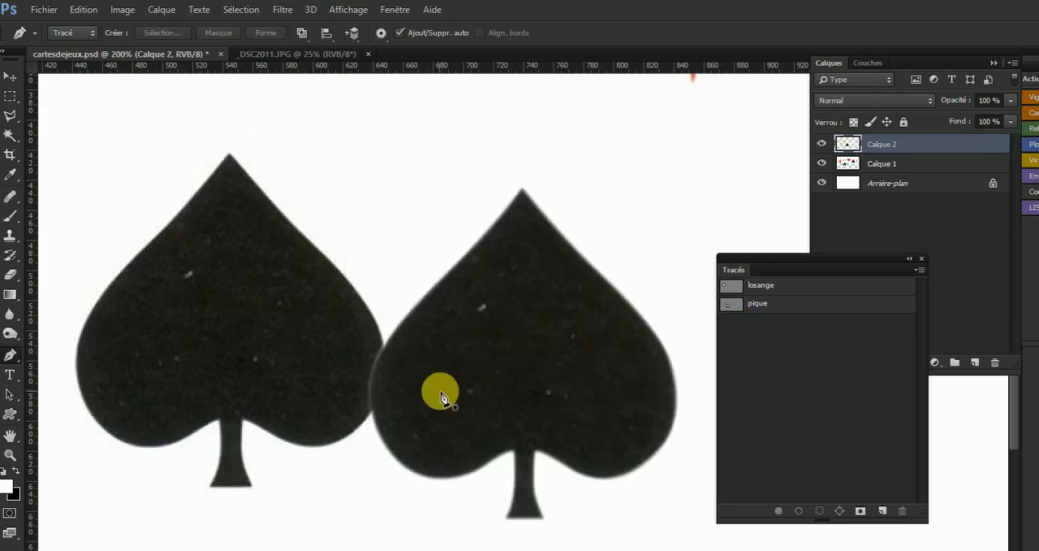
key(v)
drag(503, 364, 528, 267)
Delete Calque 2, which holds the spade copy.
click(992, 151)
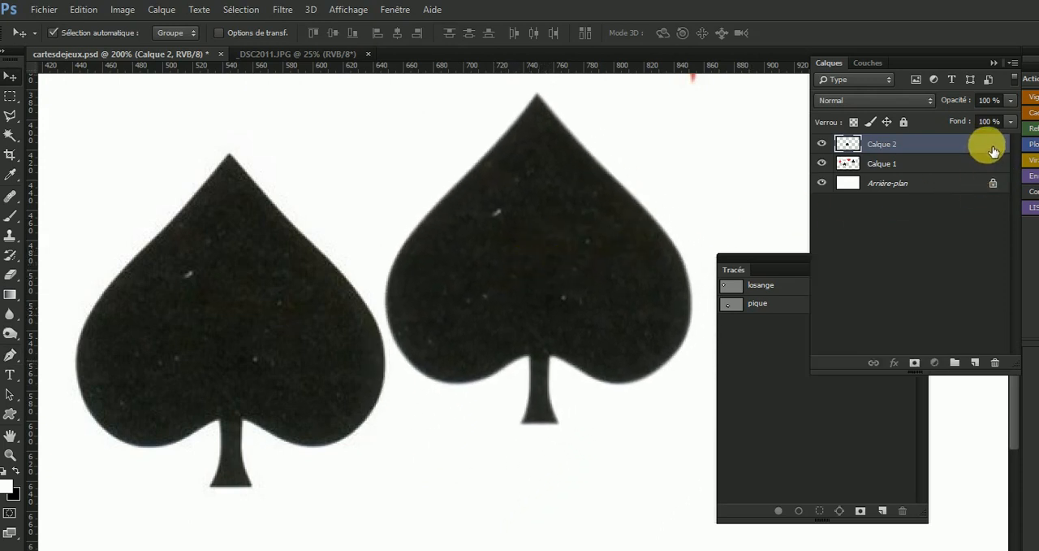
drag(993, 150, 1000, 368)
Start a Pen path at the base of the club's stem, trace the stem's left edge and angle the upper corner's handle along the left lobe.
drag(590, 365, 306, 372)
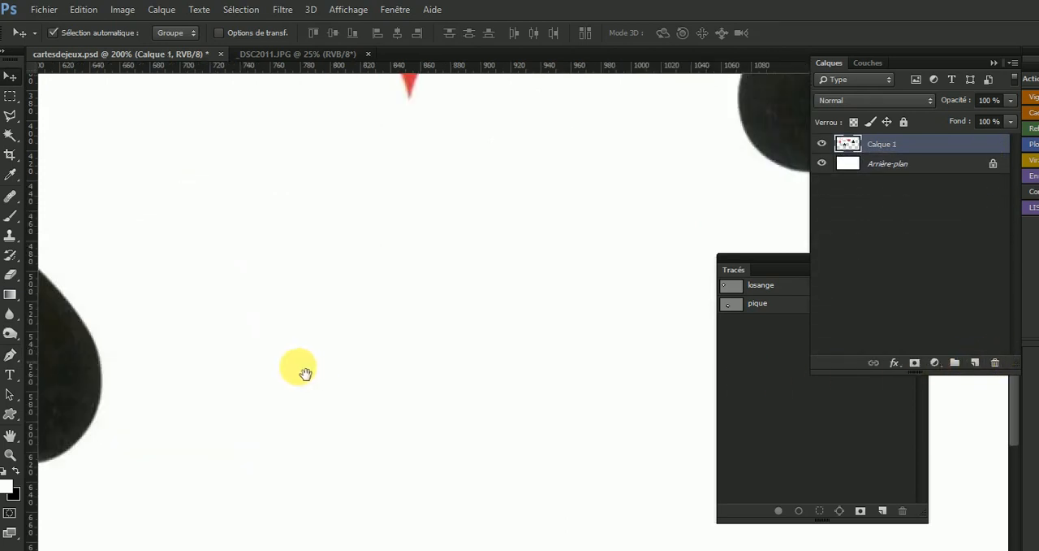
drag(508, 290, 344, 443)
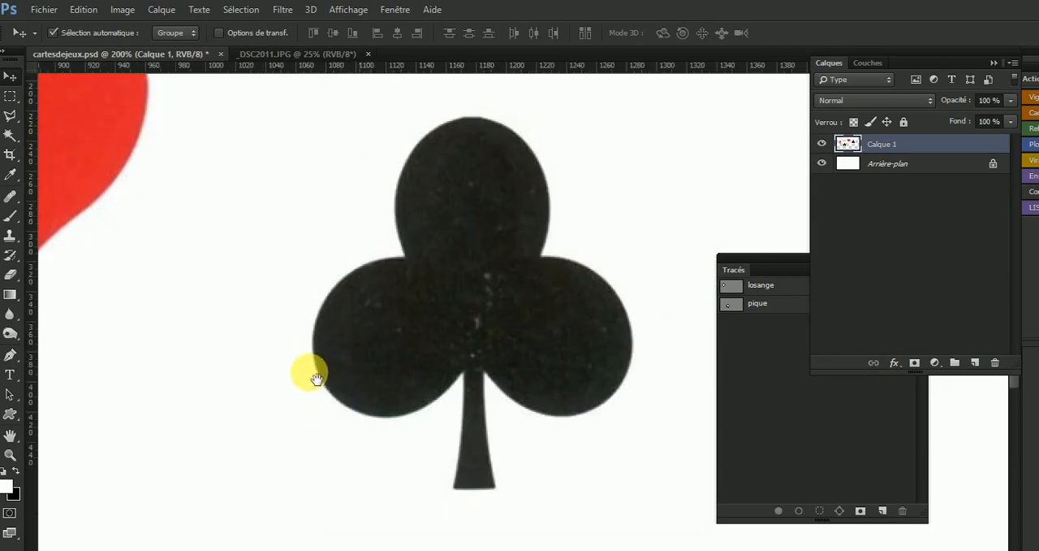
drag(365, 365, 304, 387)
mouse_move(427, 495)
mouse_down()
mouse_move(398, 509)
mouse_move(395, 498)
mouse_move(415, 491)
mouse_up()
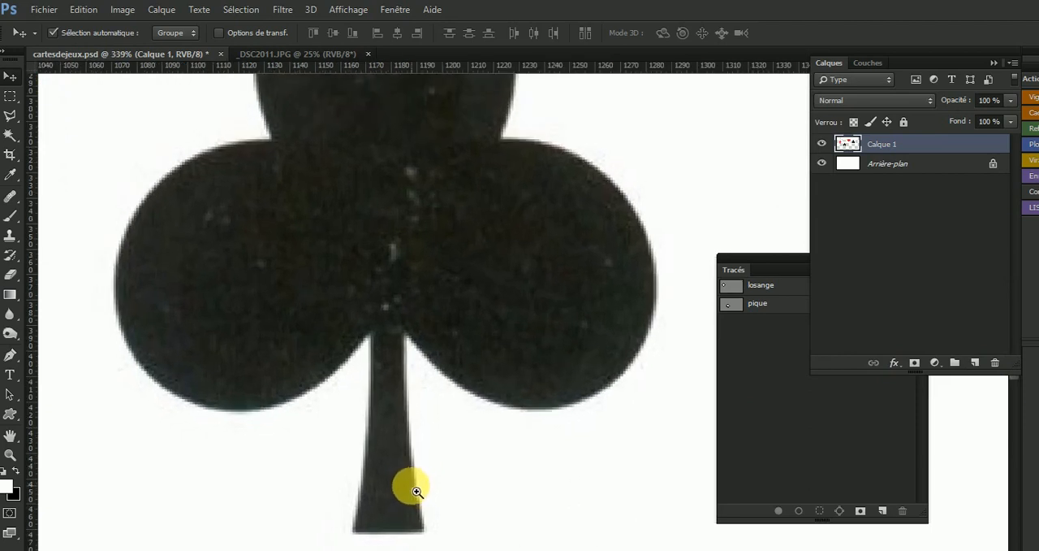
click(10, 359)
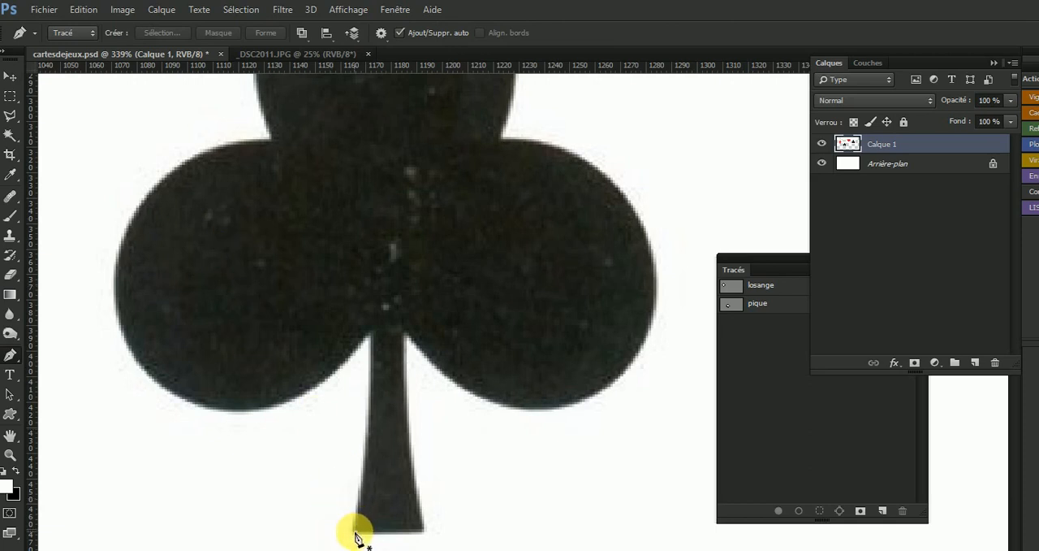
mouse_move(360, 523)
mouse_down()
mouse_move(362, 501)
mouse_move(361, 517)
mouse_up()
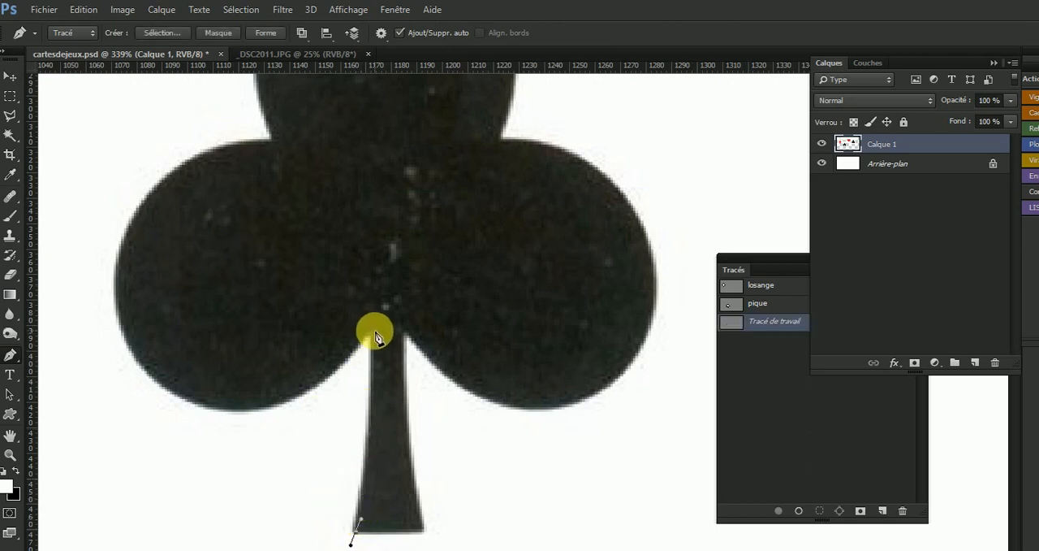
drag(376, 332, 378, 271)
drag(376, 330, 375, 335)
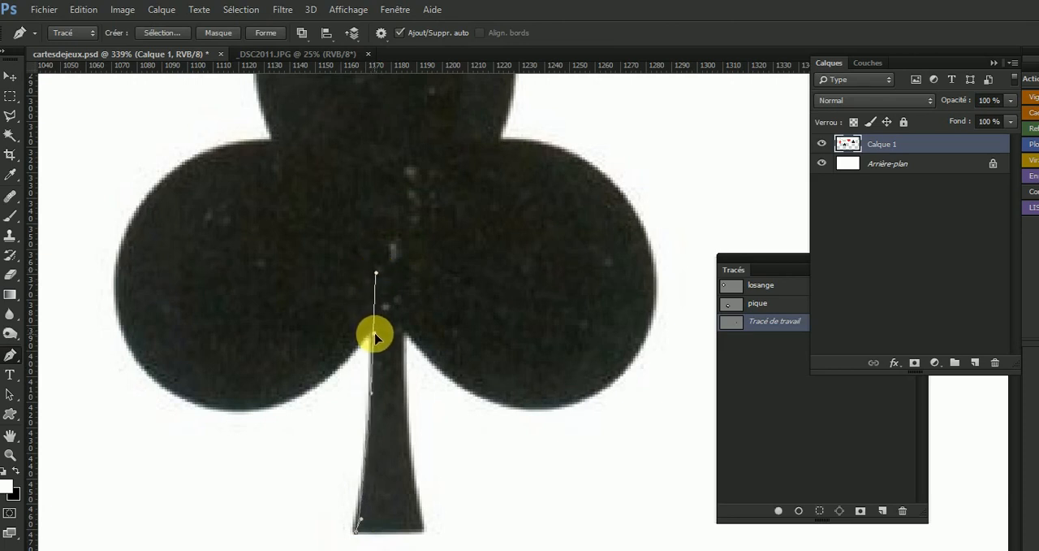
click(374, 399)
drag(375, 272, 238, 477)
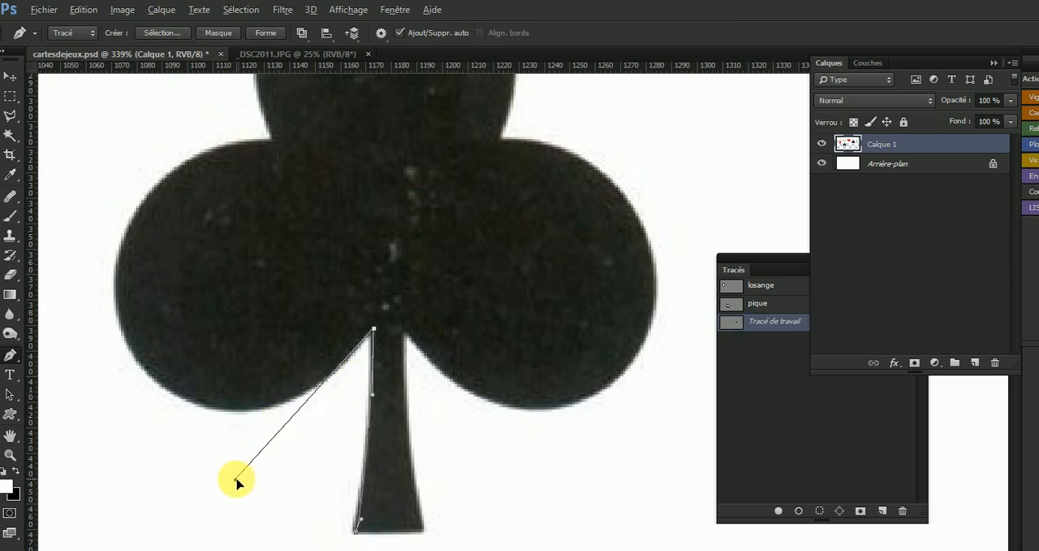
drag(235, 480, 235, 480)
Shorten the stem corner's handle, trace the club's left lobe with curved points and make a corner where it meets the top lobe.
drag(137, 361, 93, 331)
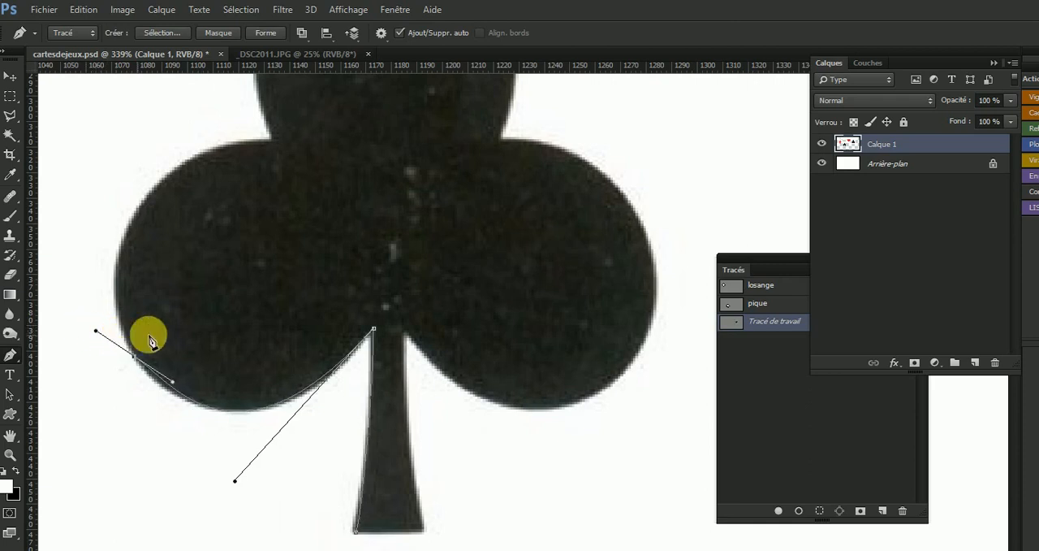
key(ctrl+z)
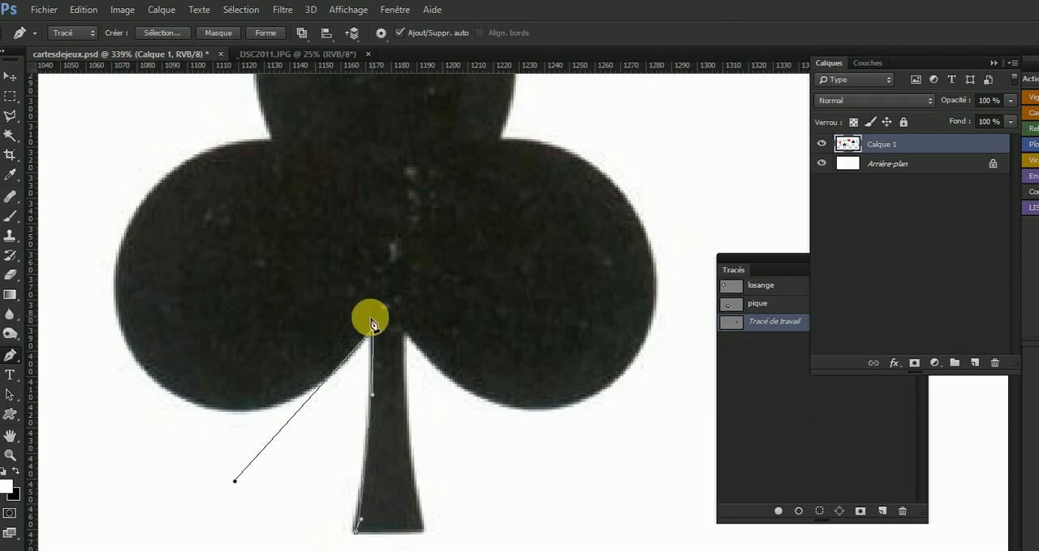
drag(234, 484, 308, 404)
drag(201, 402, 150, 385)
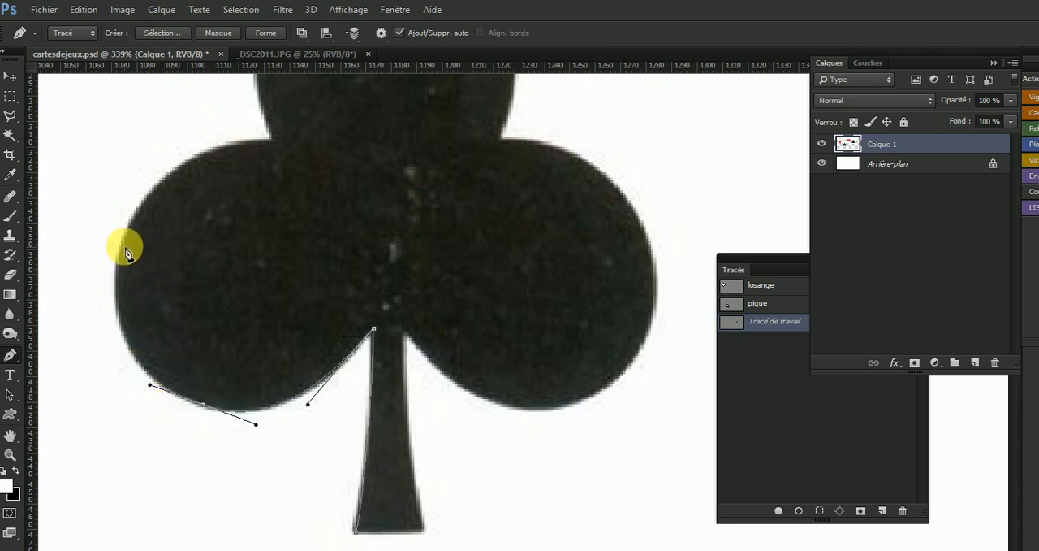
drag(123, 253, 144, 182)
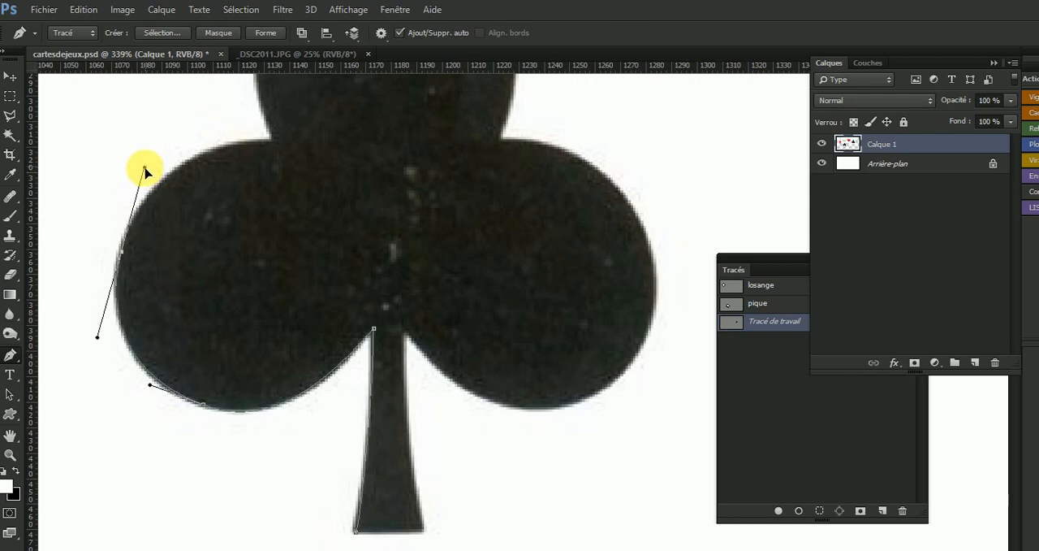
drag(144, 169, 138, 198)
drag(277, 140, 263, 119)
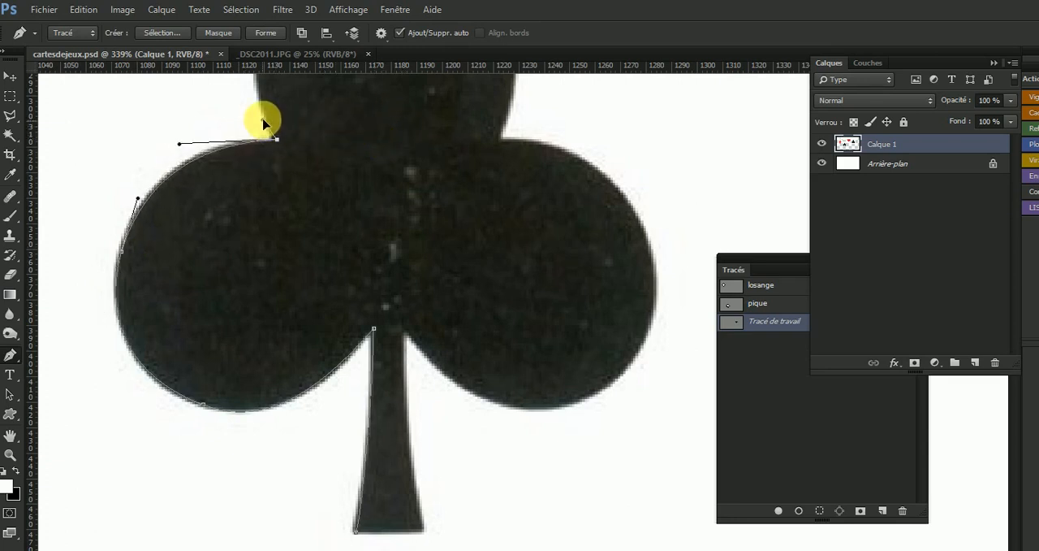
Trace the club's top lobe with curved points and make a corner where it meets the right lobe.
scroll(329, 410, up, 5)
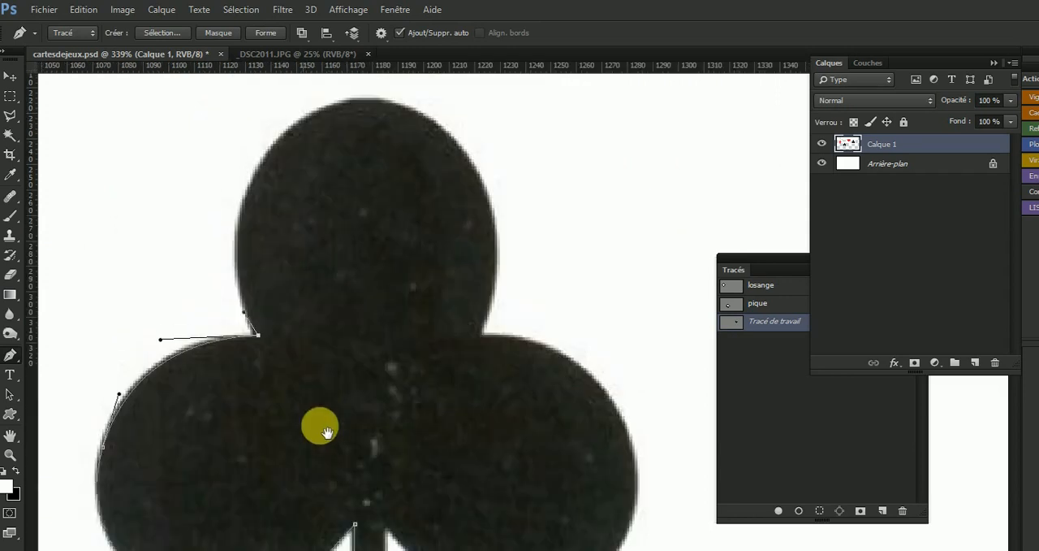
scroll(276, 260, up, 3)
drag(359, 207, 409, 199)
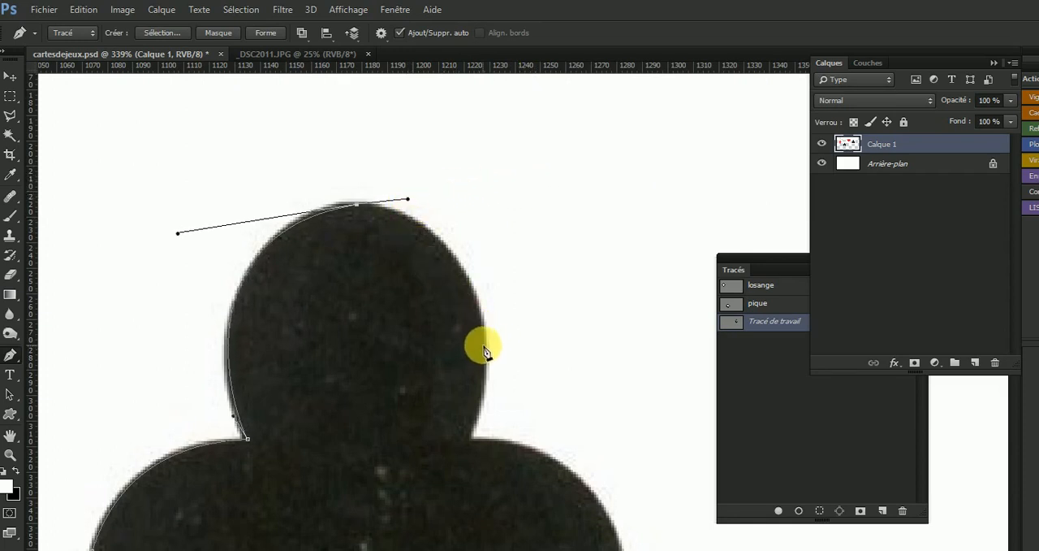
drag(485, 346, 484, 382)
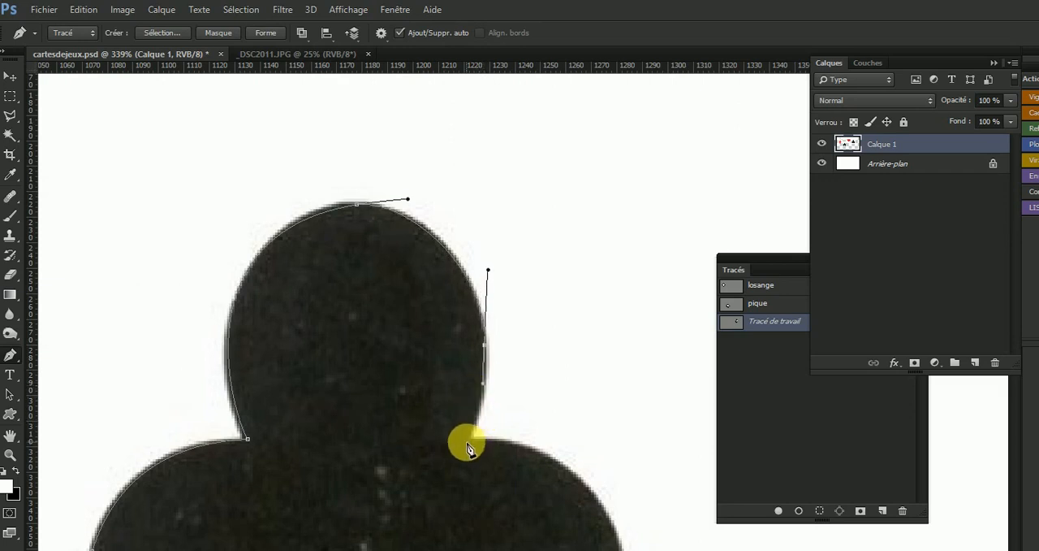
drag(467, 441, 496, 440)
Trace the club's right lobe with curved points down to the stem and turn the handle there down along the stem.
key(space)
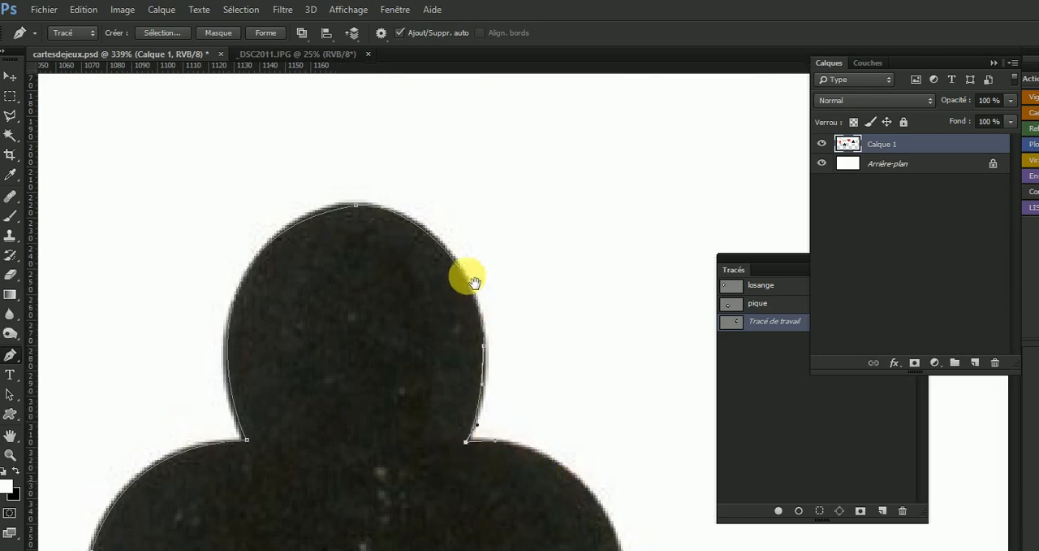
drag(470, 279, 452, 233)
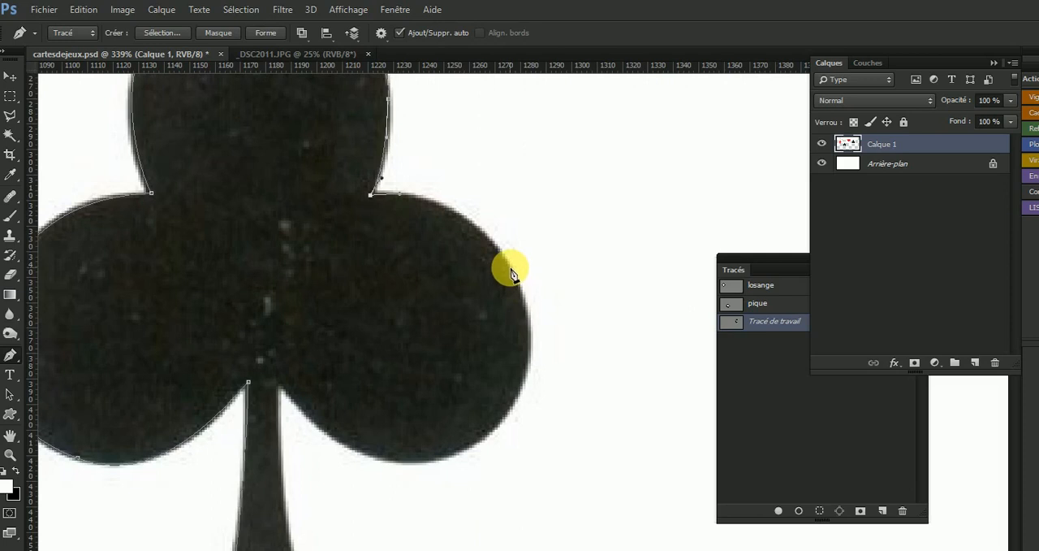
drag(511, 267, 527, 296)
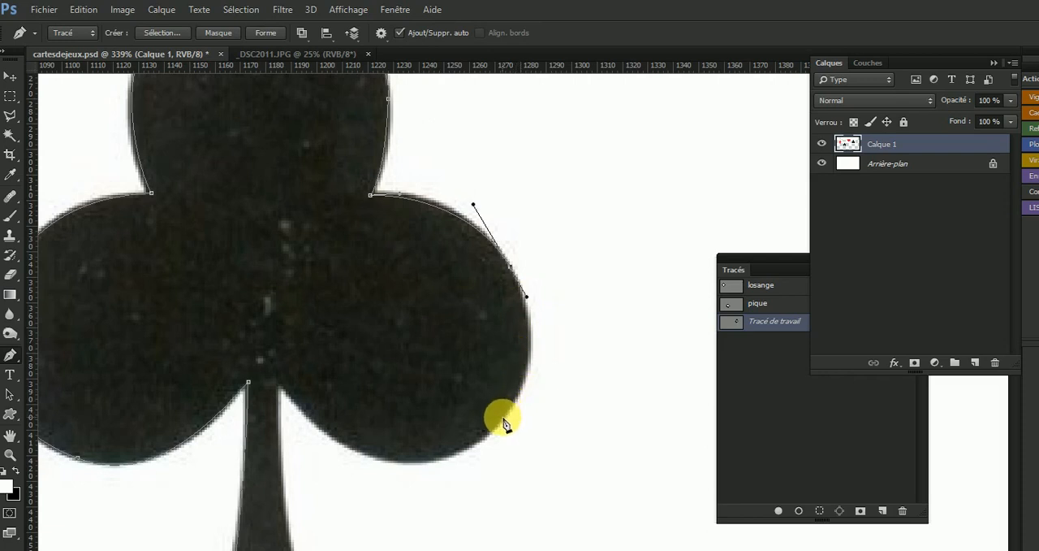
drag(502, 419, 461, 458)
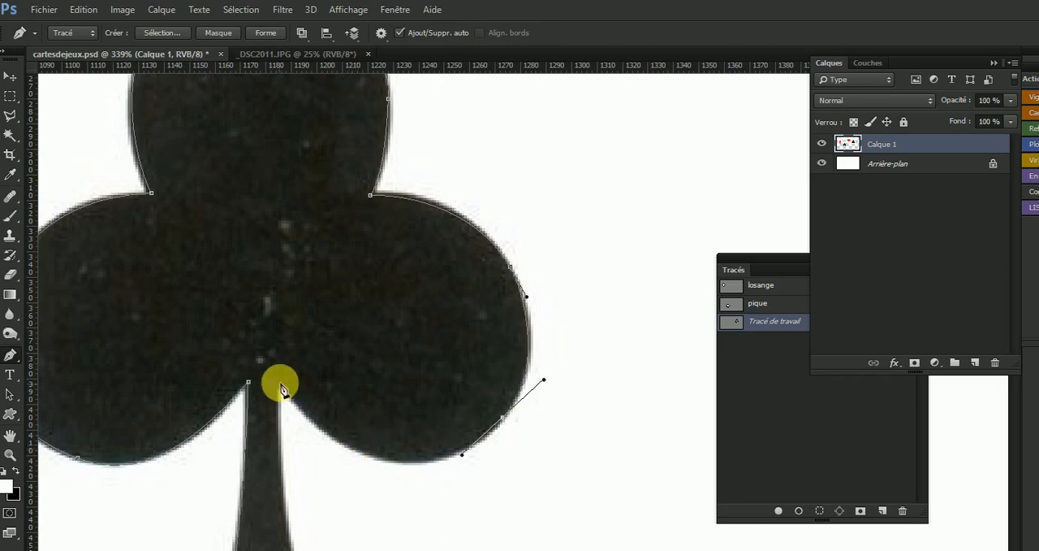
drag(281, 378, 202, 254)
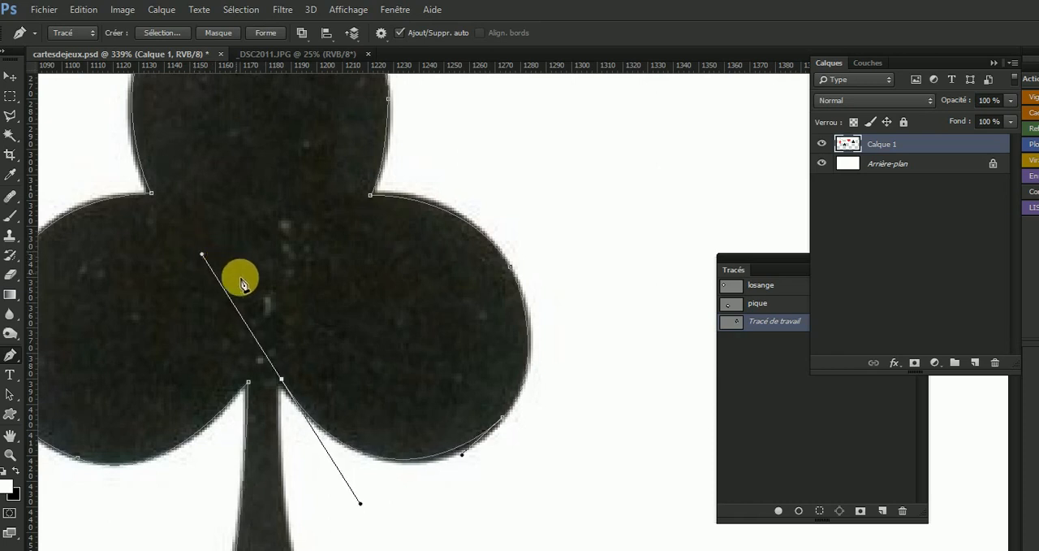
key(ctrl+z)
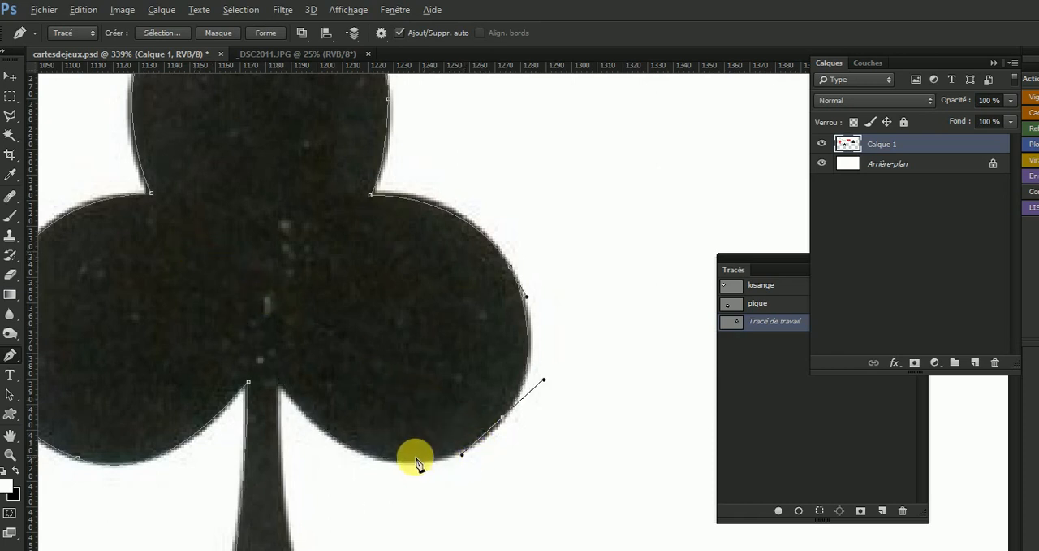
key(alt)
drag(394, 461, 354, 455)
drag(281, 385, 270, 433)
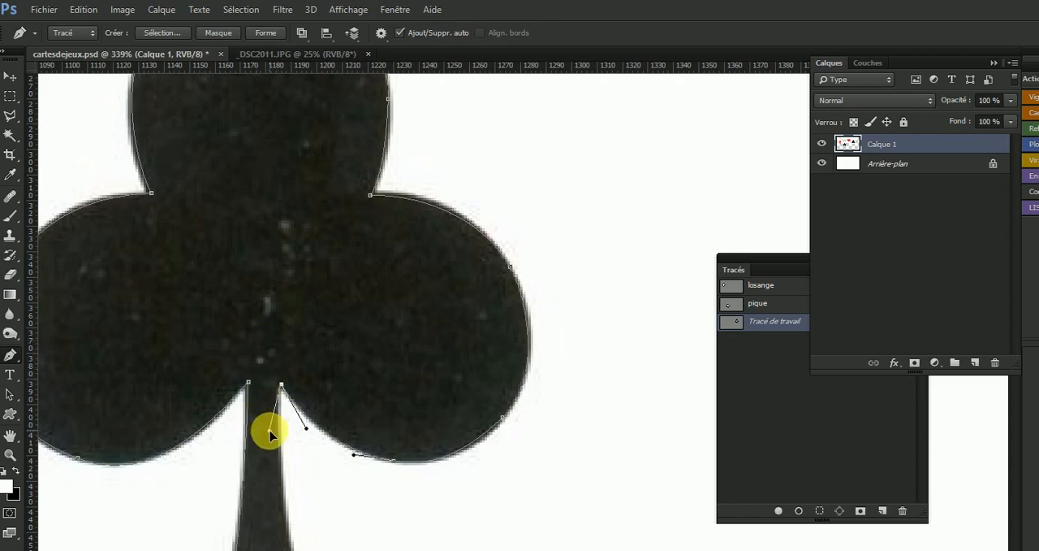
Trace the right edge of the club's stem and close the path at its starting point along the base.
key(space)
drag(360, 416, 450, 282)
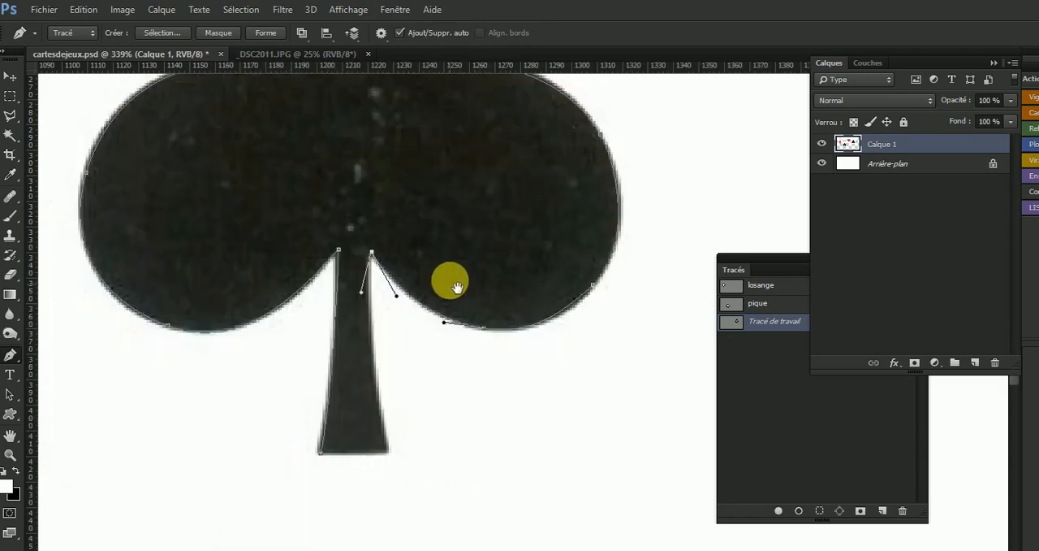
drag(392, 451, 432, 383)
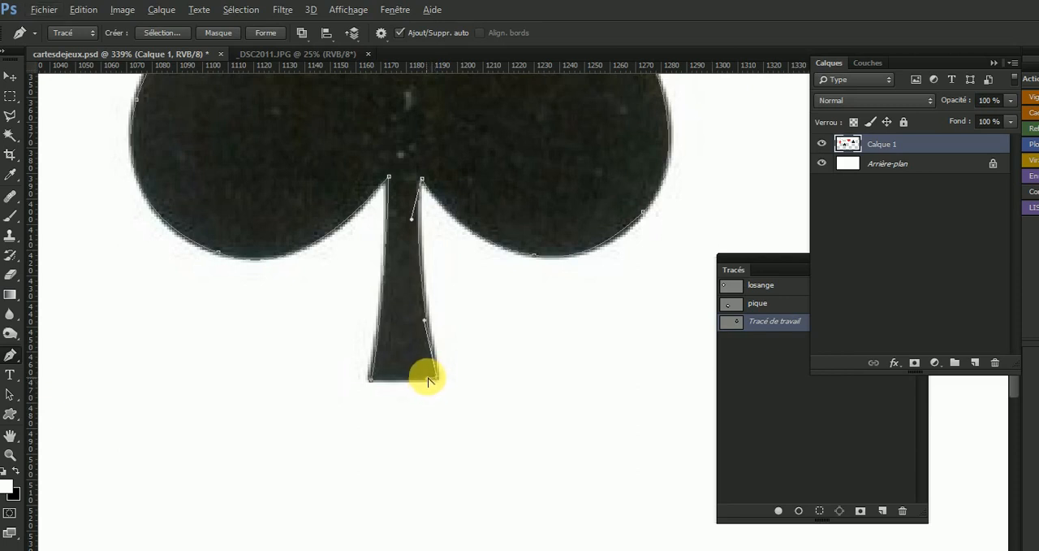
click(371, 379)
Save the club's work path under the name trefle.
key(ctrl+0)
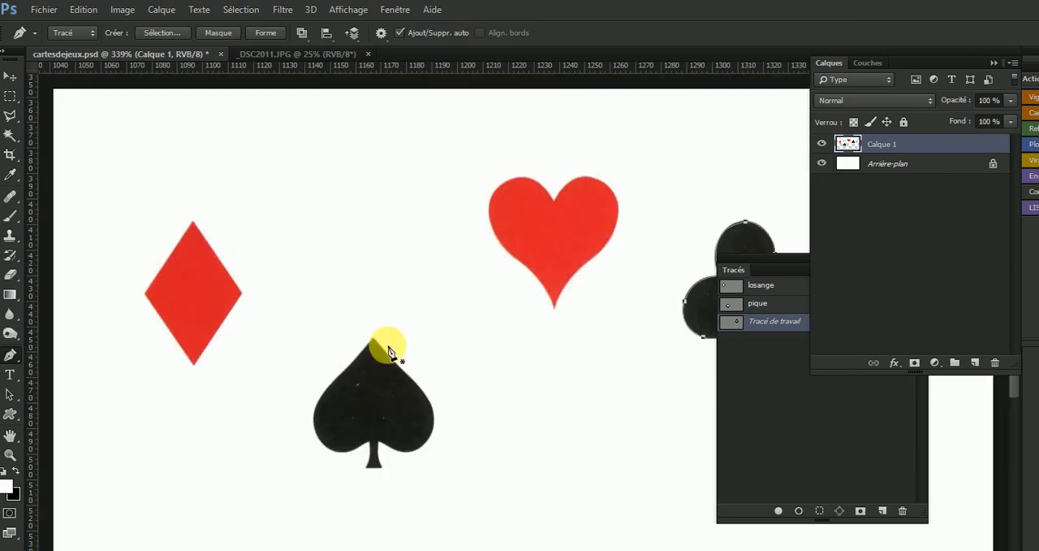
double_click(770, 321)
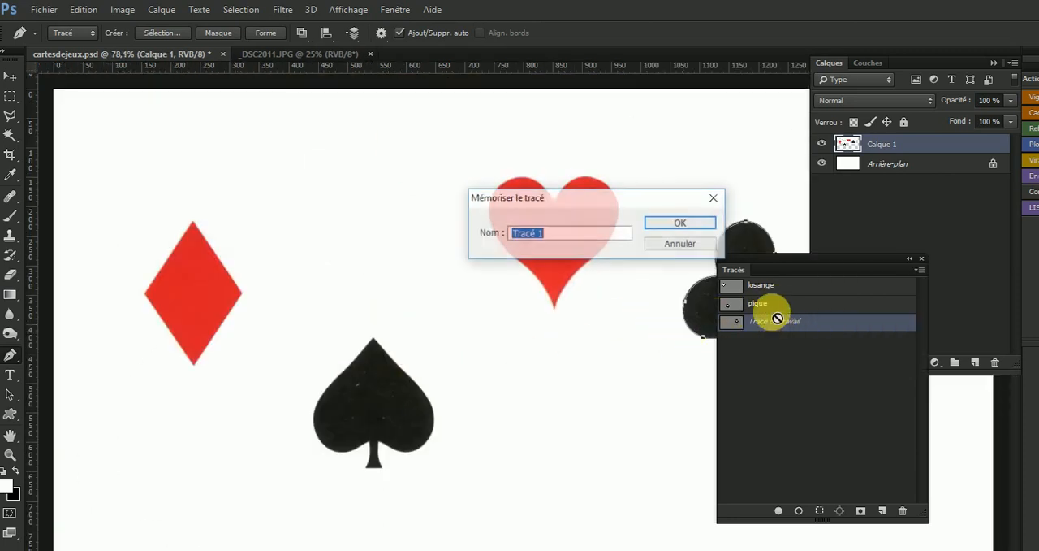
text(trefle)
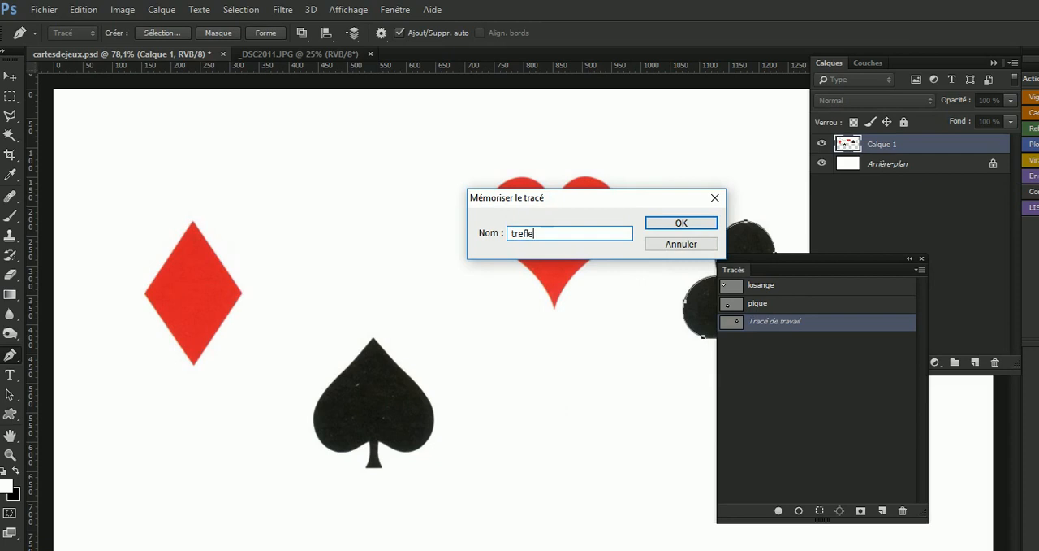
key(Return)
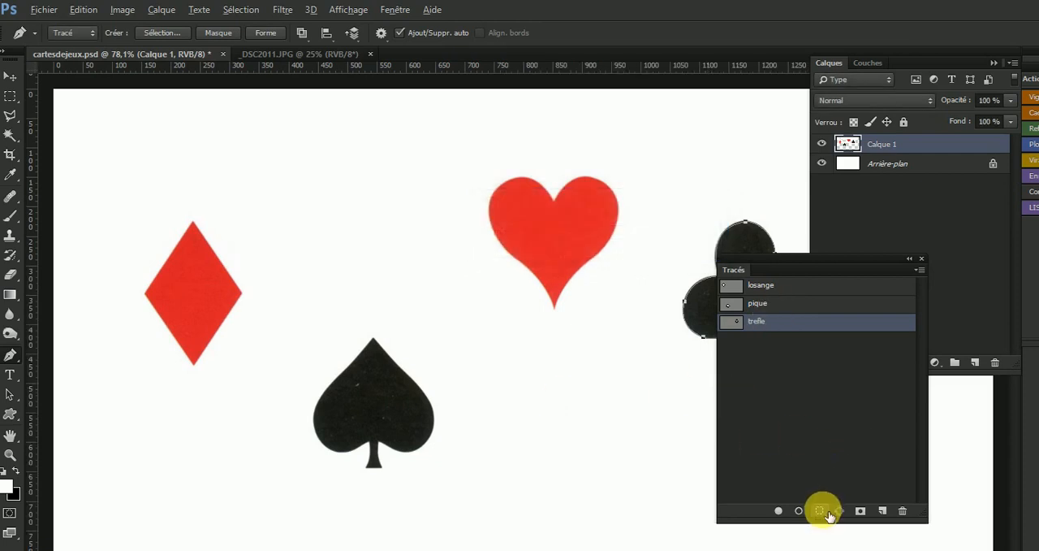
Load the trefle path as a new anti-aliased selection with a 1-pixel feather and hide the path outline.
alt+click(820, 512)
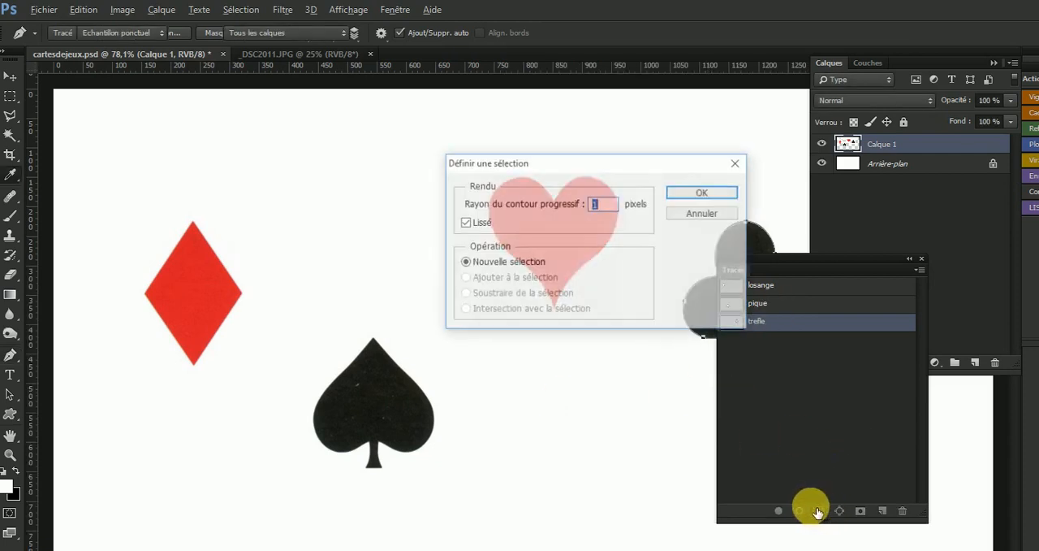
key(Return)
click(791, 466)
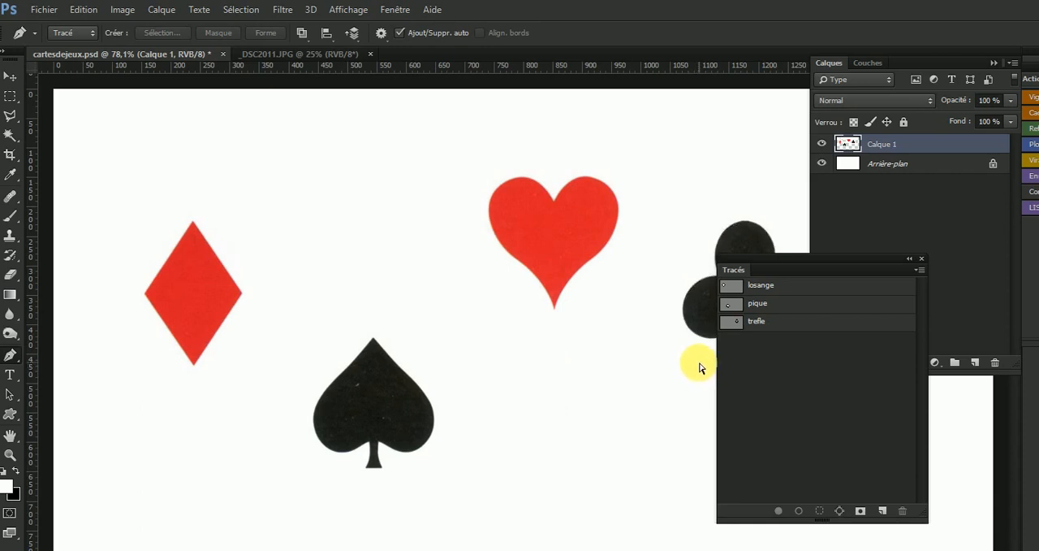
Paste two club copies onto new layers, placing one over the heart and the other overlapping the spade, and inspect the cut-out's edges.
key(ctrl+v)
key(v)
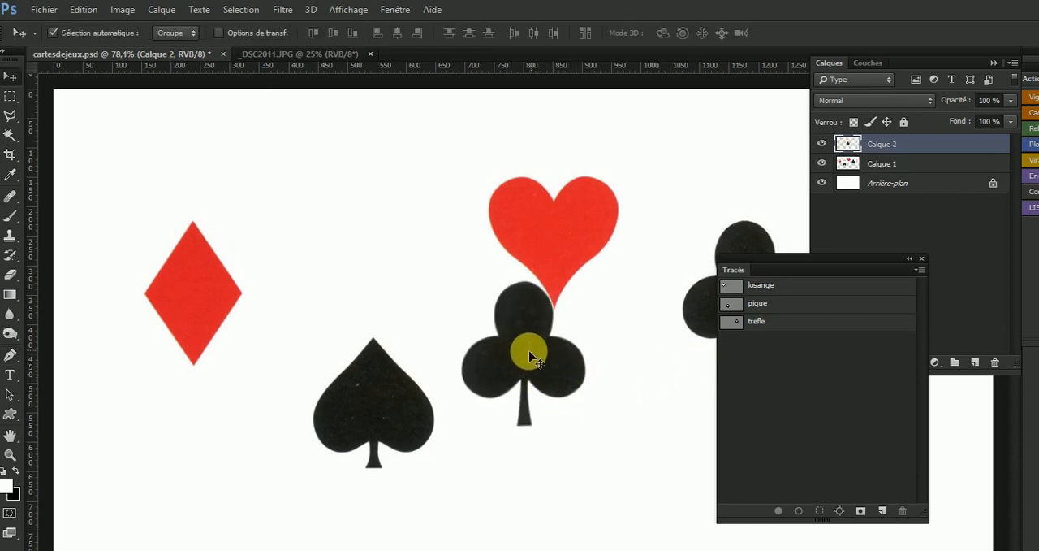
drag(530, 356, 297, 378)
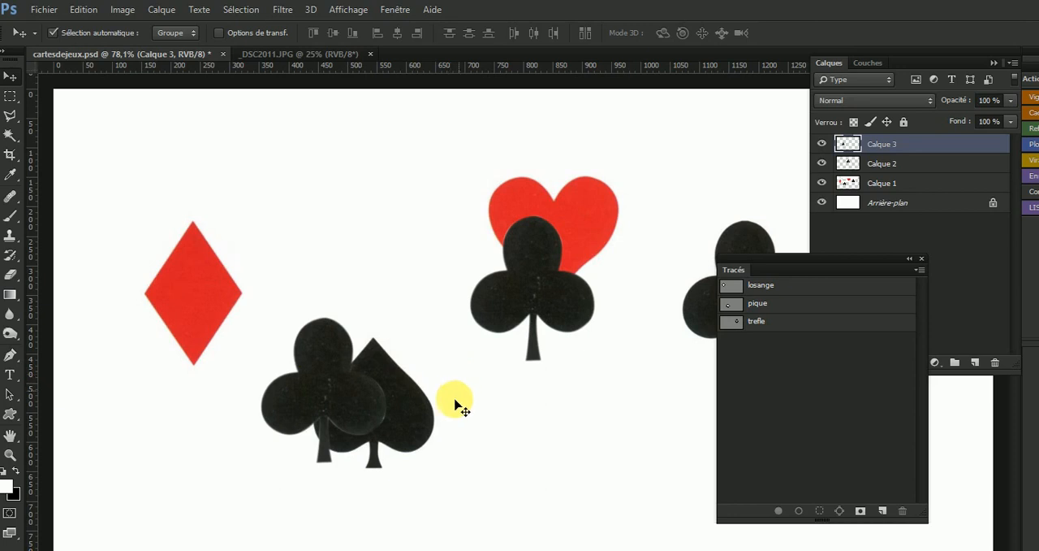
key(ctrl+space)
drag(397, 431, 367, 414)
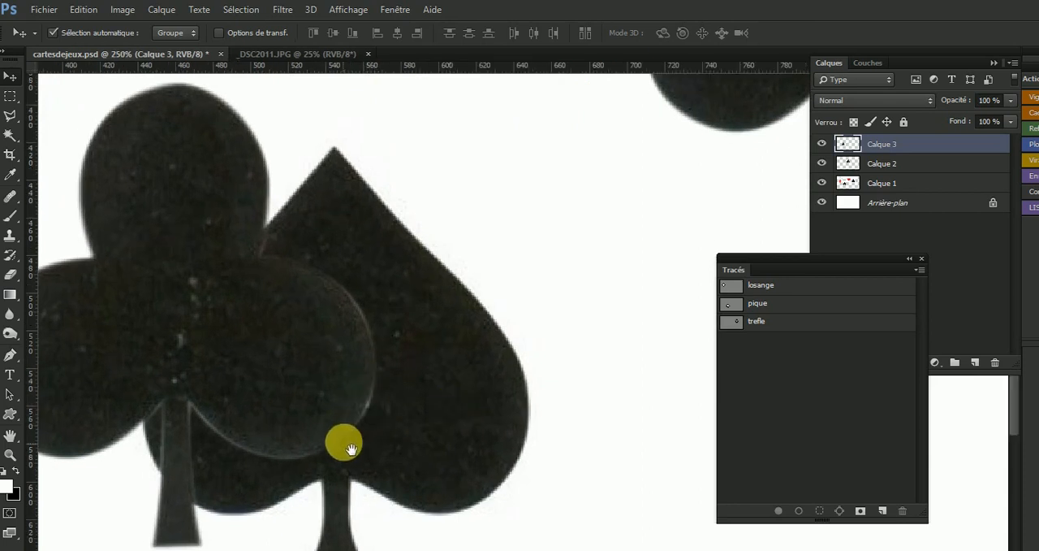
ctrl+alt+click(360, 406)
ctrl+alt+click(367, 406)
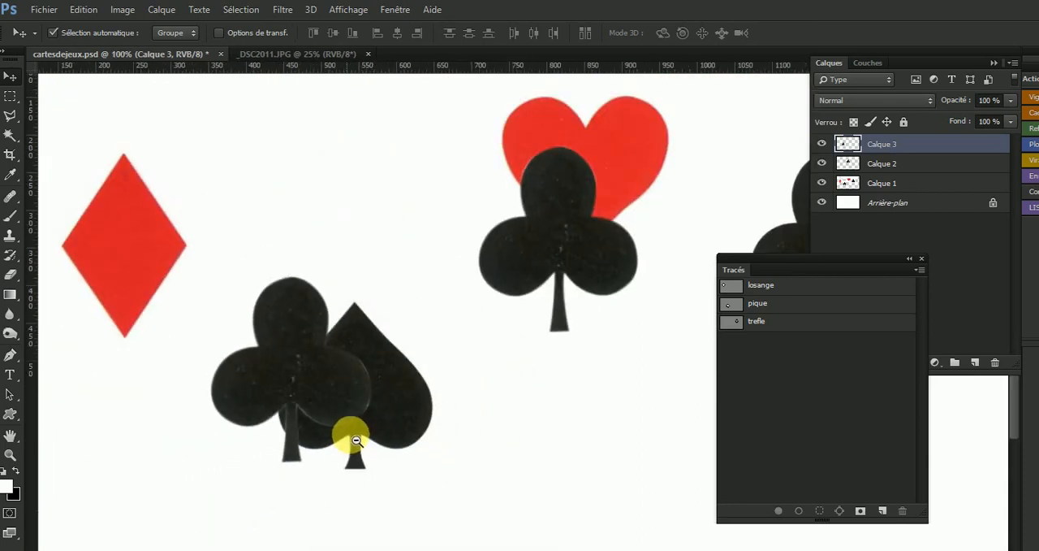